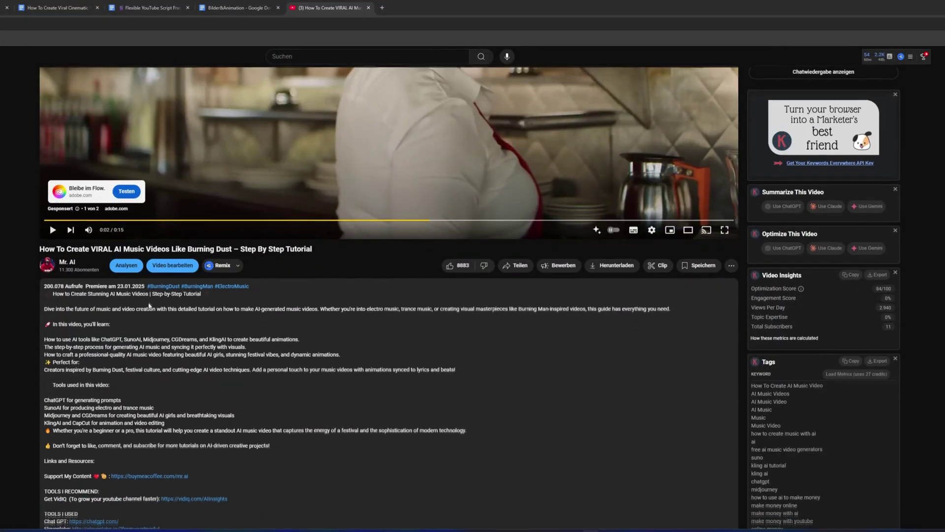
Open the Google Docs step-by-step link in the AI music video's description
scroll(152, 303, down, 3)
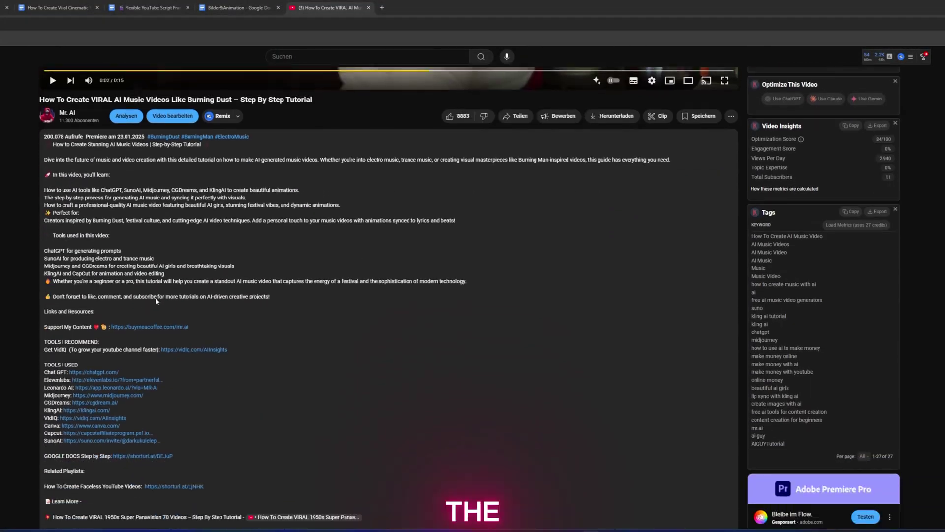
scroll(438, 382, down, 7)
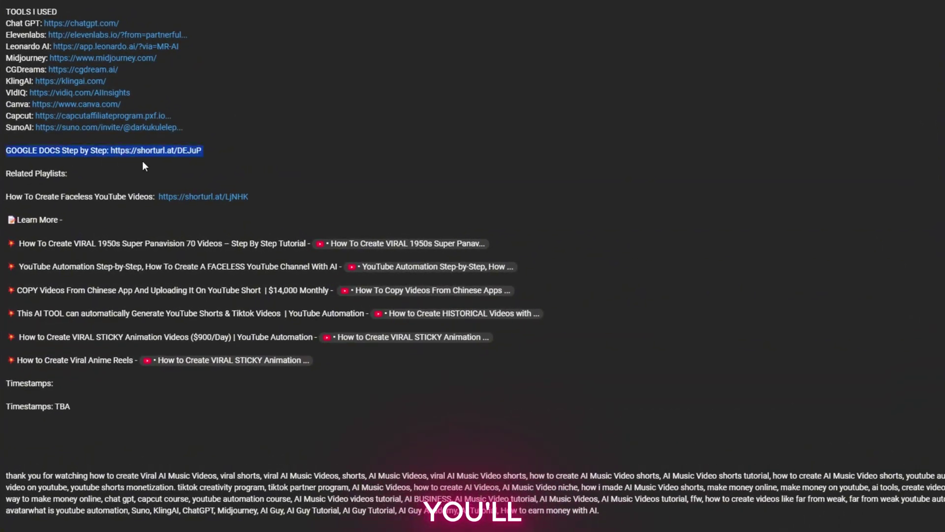
click(152, 155)
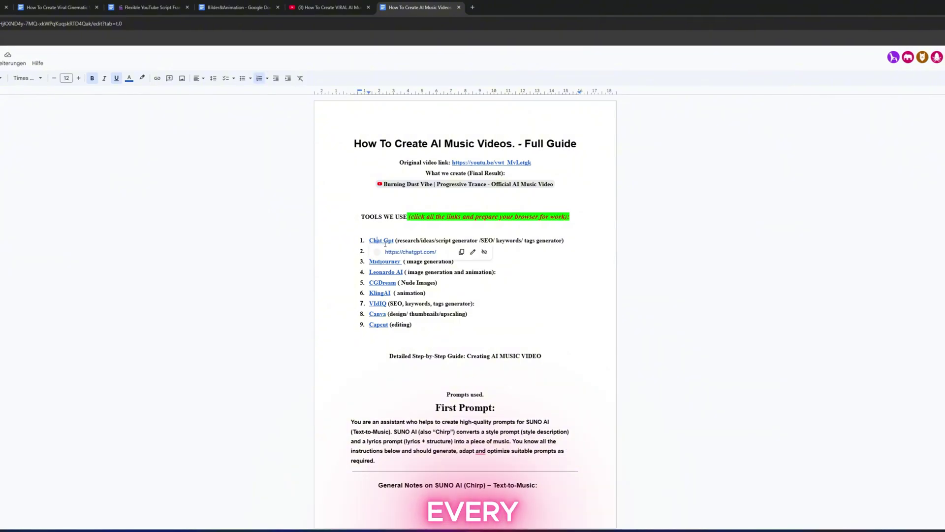
Open the guide's ChatGPT, SunoAI and Midjourney links in separate tabs, returning to the guide each time
click(405, 252)
key(ctrl+shift+Tab)
click(391, 264)
click(381, 262)
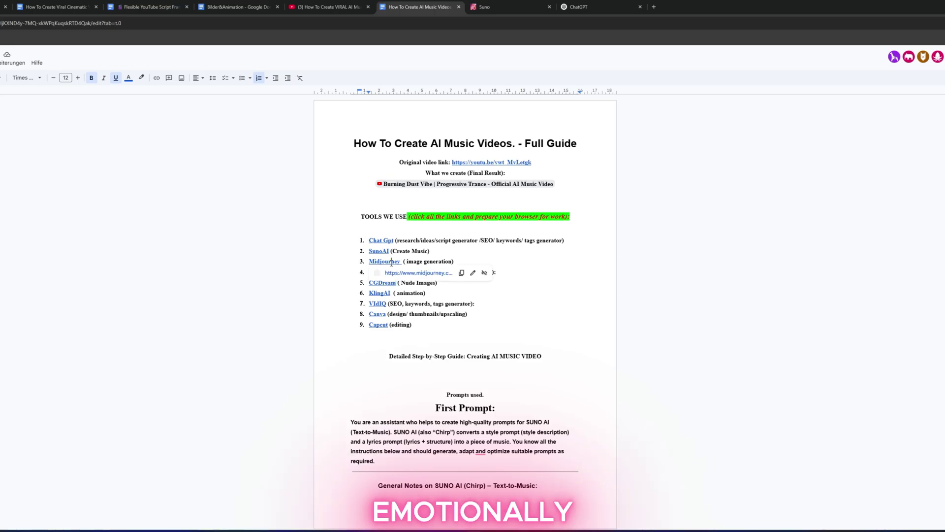
click(404, 273)
key(ctrl+shift+Tab)
Open the guide's Leonardo AI, CGDream, KlingAI, VidIQ and Canva links in separate tabs
click(400, 283)
key(ctrl+shift+Tab)
click(402, 294)
key(ctrl+shift+Tab)
click(393, 307)
key(ctrl+shift+Tab)
click(393, 318)
key(ctrl+shift+Tab)
click(409, 326)
key(ctrl+shift+Tab)
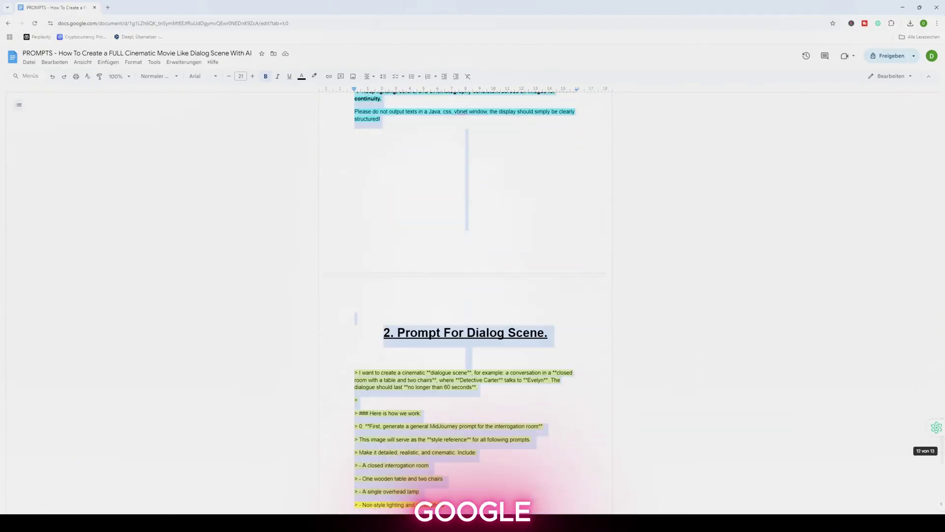
Submit the first prompt from the Google Doc, with the character portrait and full-body instructions, to ChatGPT
scroll(474, 111, down, 1)
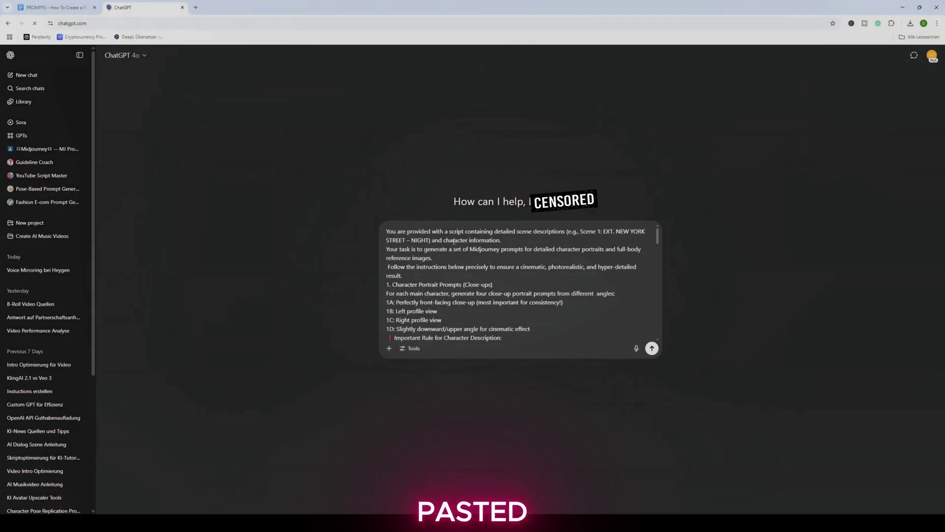
key(Return)
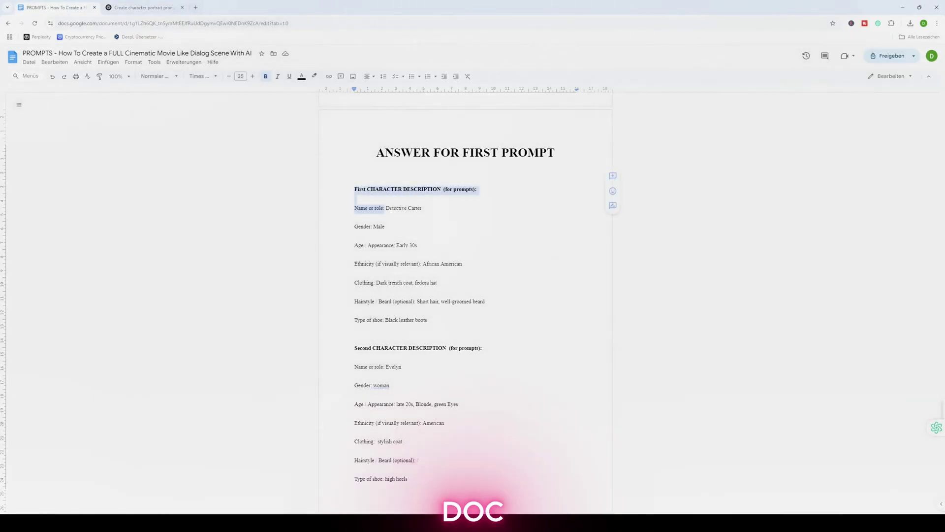
Select the Detective Carter and Evelyn descriptions in the prompts document as ChatGPT's answer and review the generated Midjourney prompts
drag(384, 208, 438, 285)
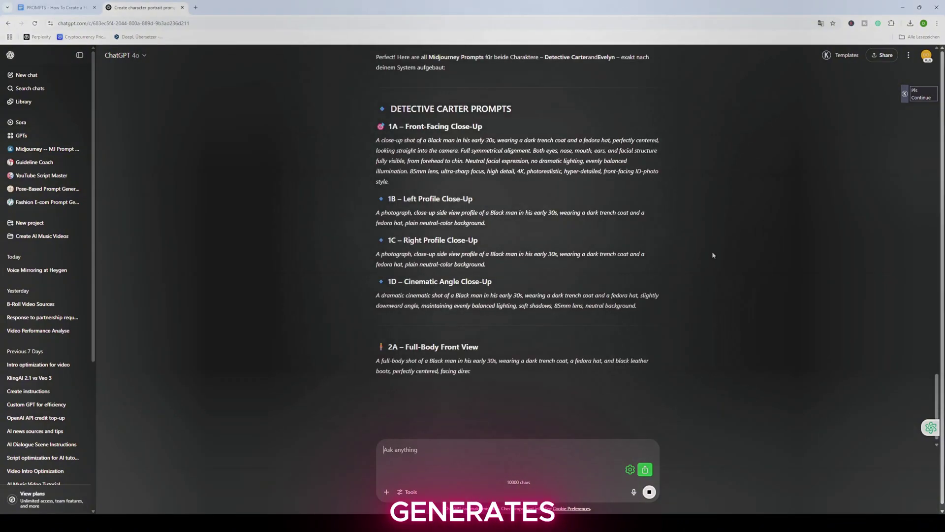
scroll(724, 254, up, 20)
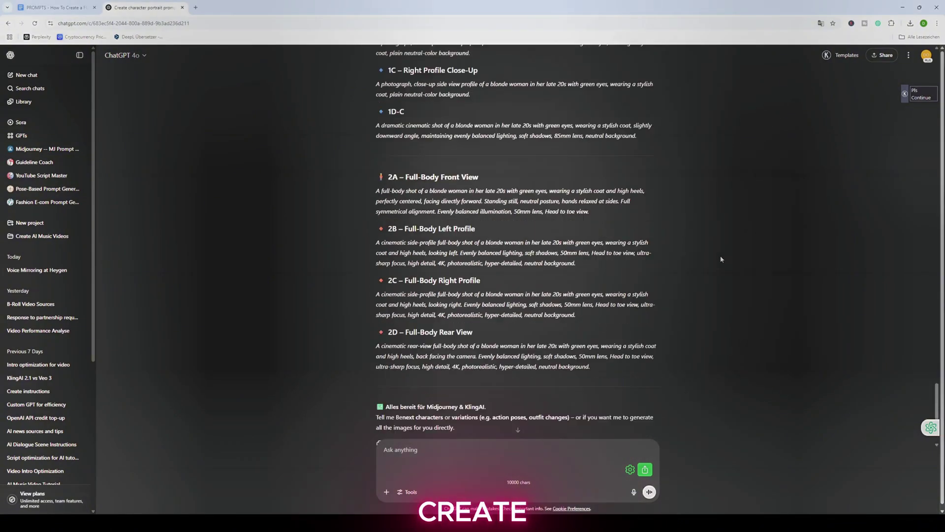
scroll(716, 256, down, 20)
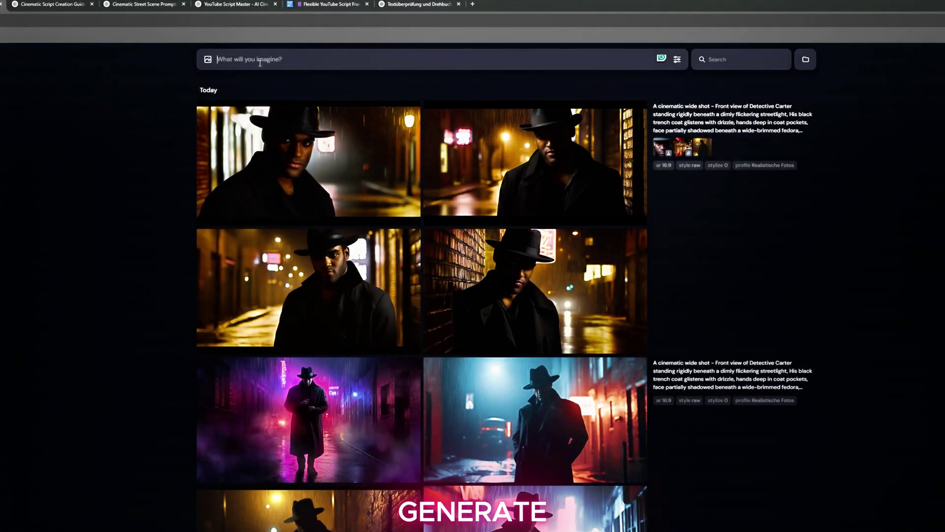
Generate images in Midjourney from Detective Carter's front-facing close-up prompt and rerun the job
key(ctrl+v)
key(Return)
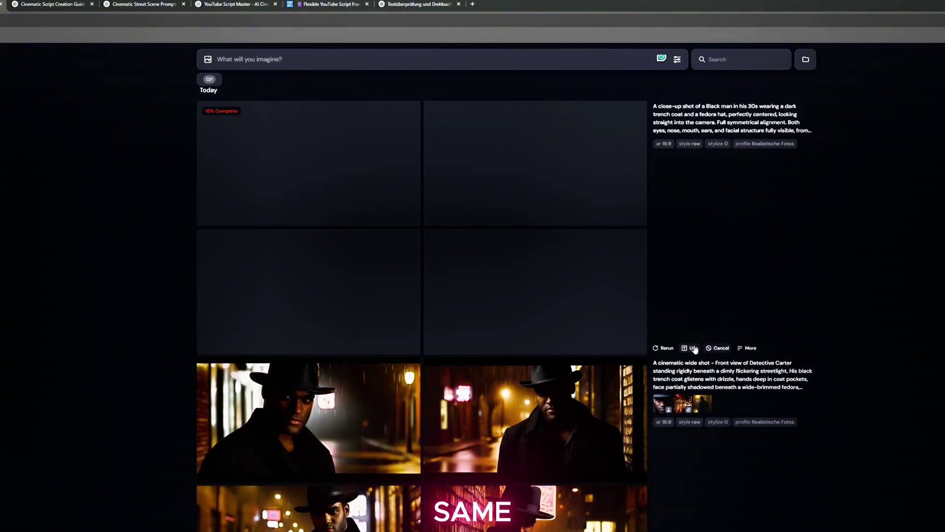
click(666, 348)
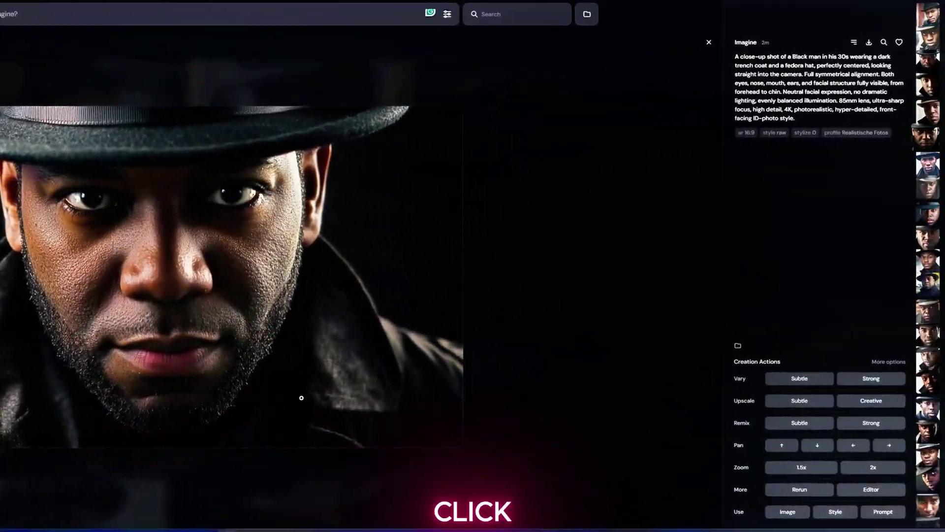
Upscale the chosen front-facing portrait with Subtle and zoom it out 2x
click(944, 419)
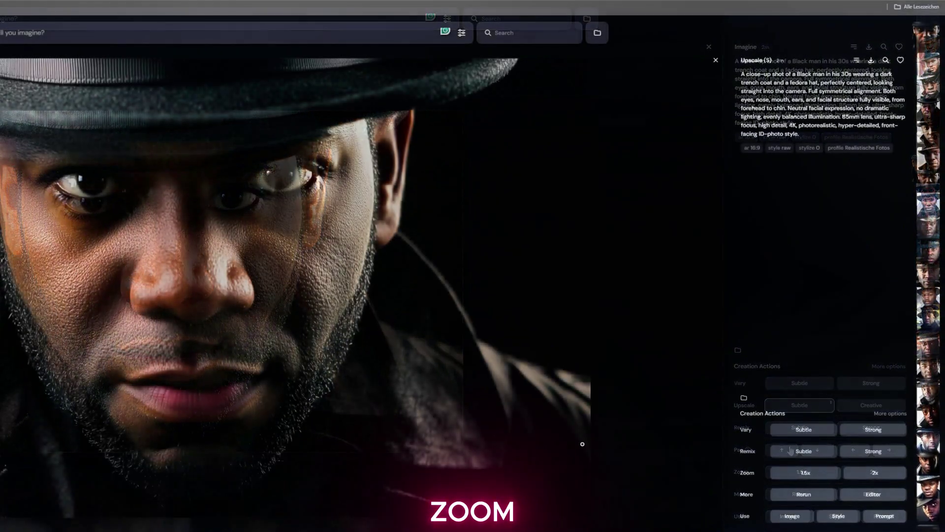
click(884, 474)
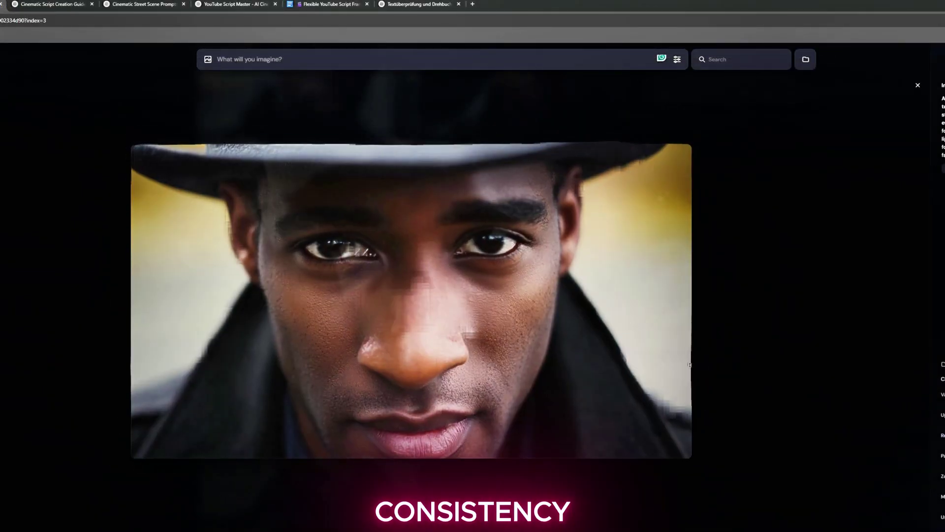
Compare the other generated close-up portraits of the man in the fedora for consistency
key(Left)
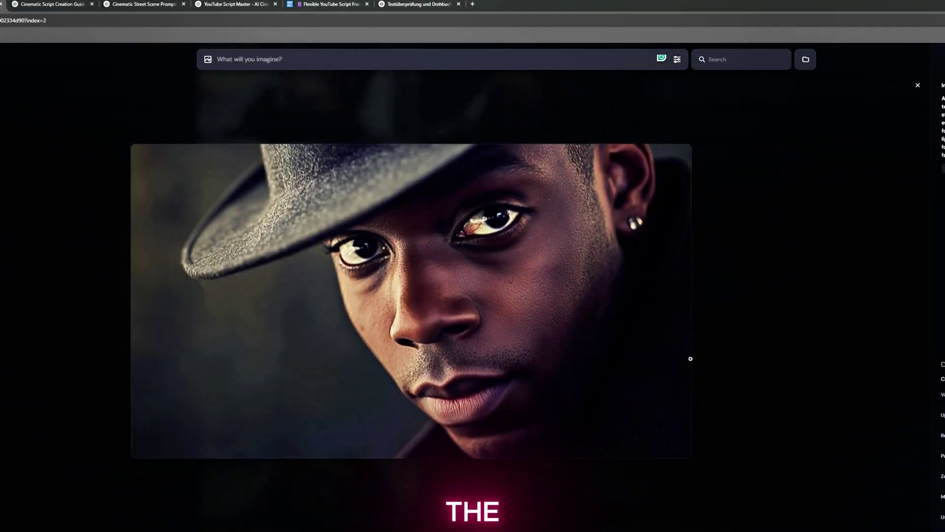
key(Left)
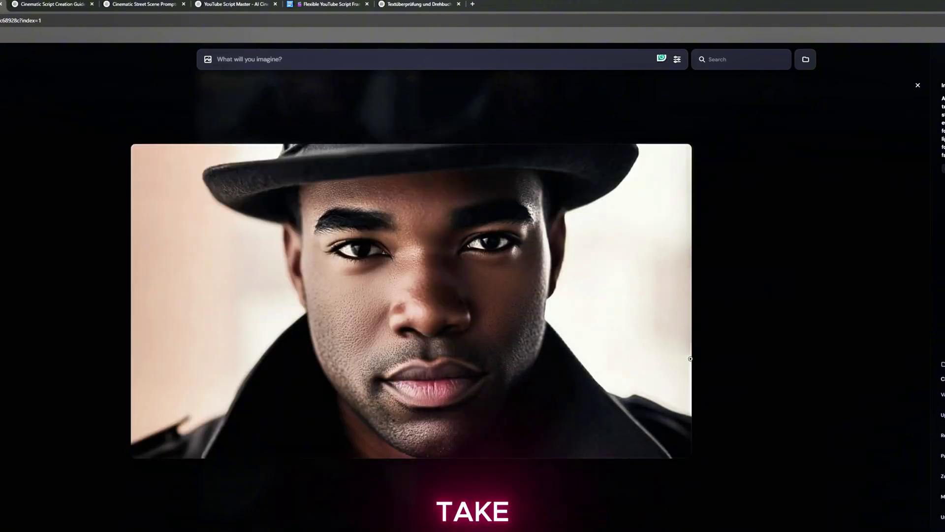
key(Left)
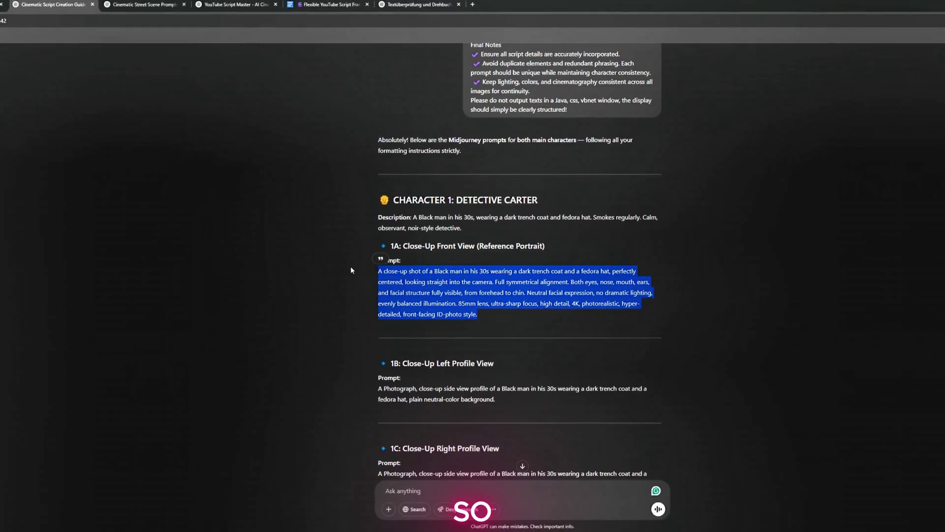
Copy the 1B left-profile prompt from ChatGPT into Midjourney and attach the Subtle-upscaled front portrait as an image reference
scroll(351, 266, down, 1)
click(387, 351)
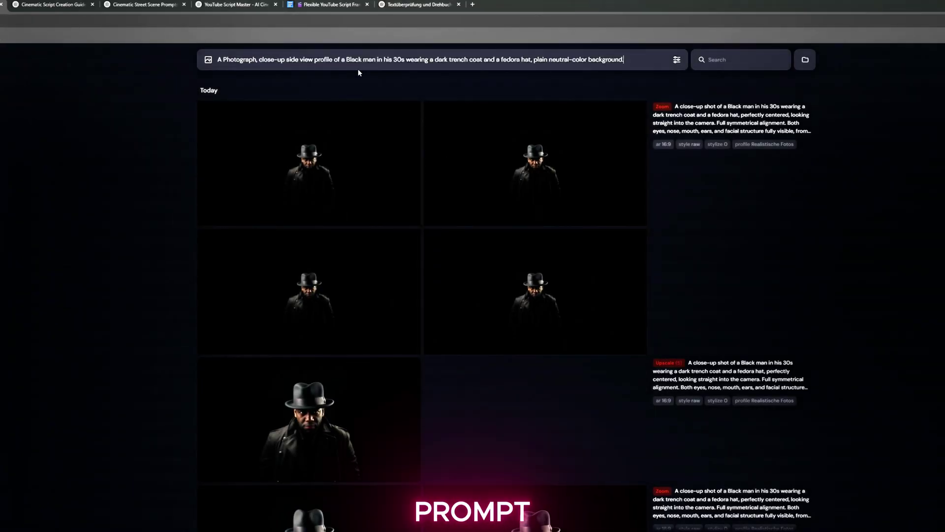
scroll(502, 318, down, 5)
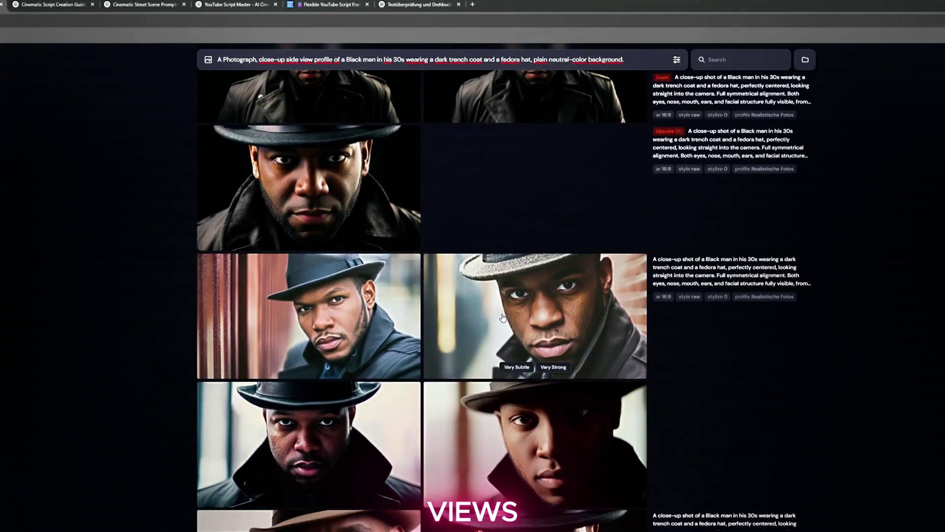
click(309, 197)
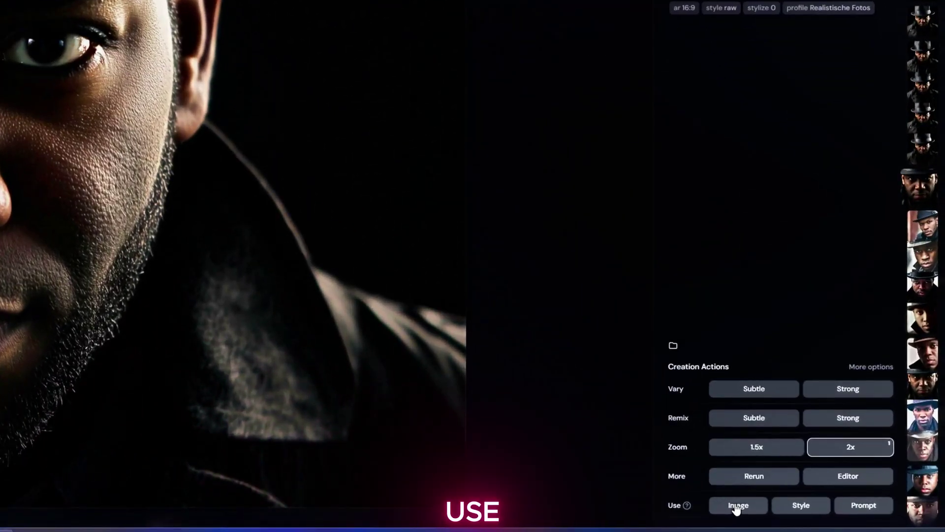
click(736, 507)
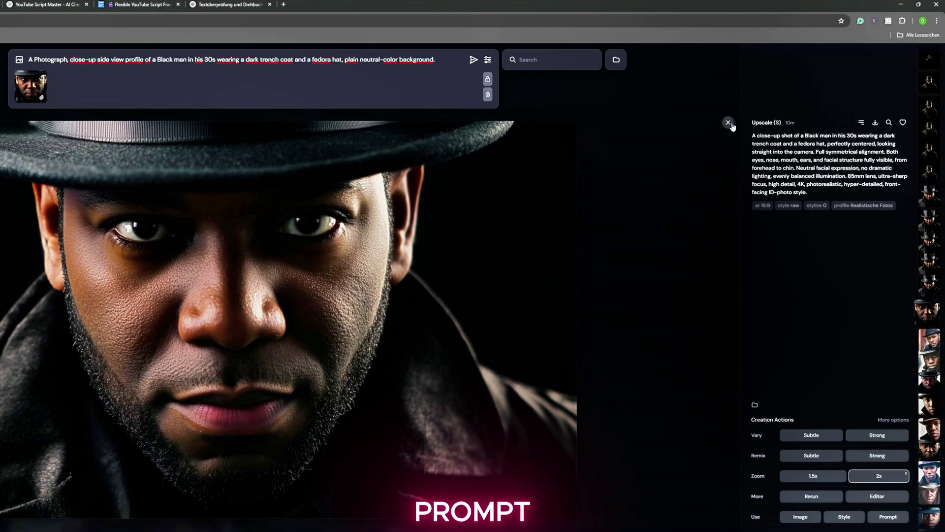
click(729, 123)
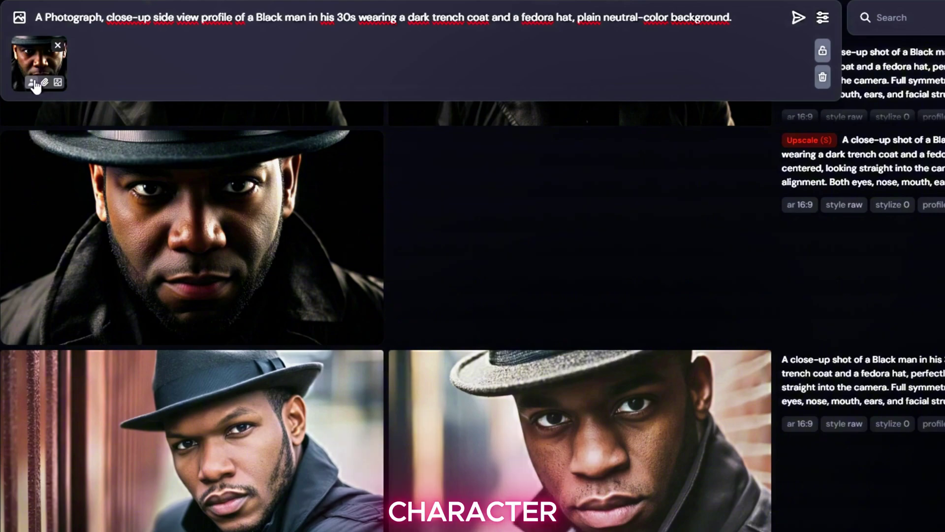
Generate the side-profile images with the portrait as character reference and rerun the job
click(798, 18)
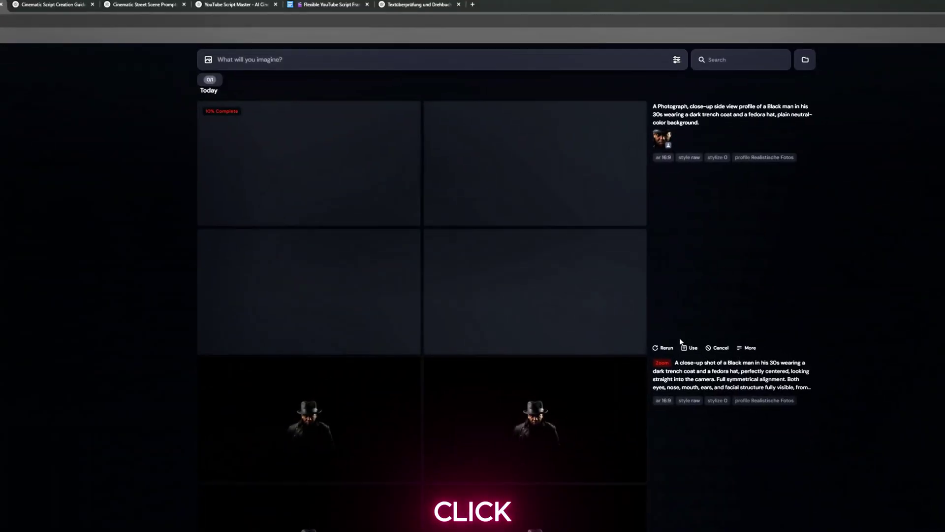
click(663, 348)
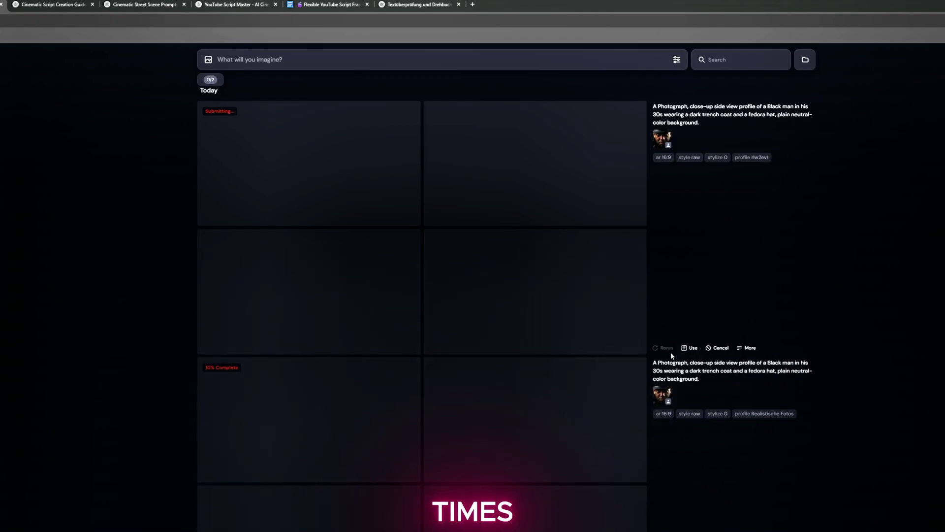
scroll(673, 362, down, 1)
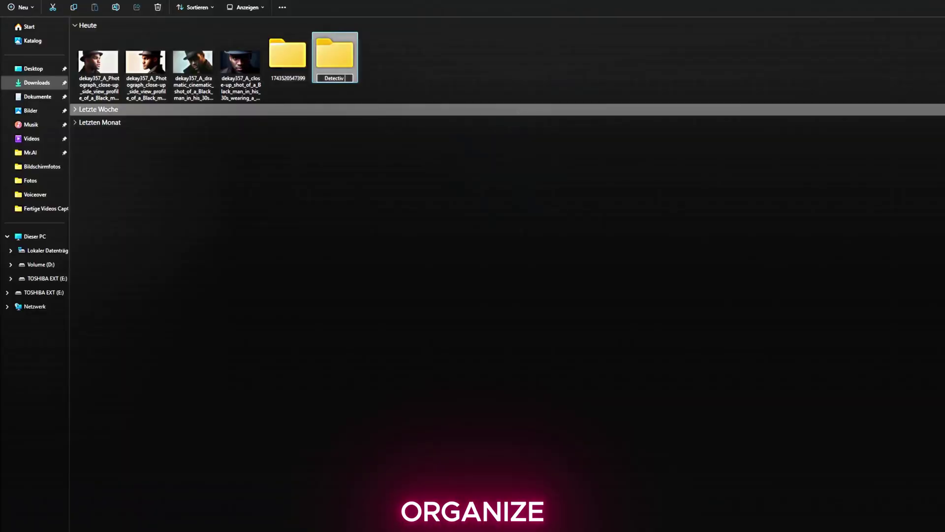
Name the new folder in Downloads after the detective
key(Return)
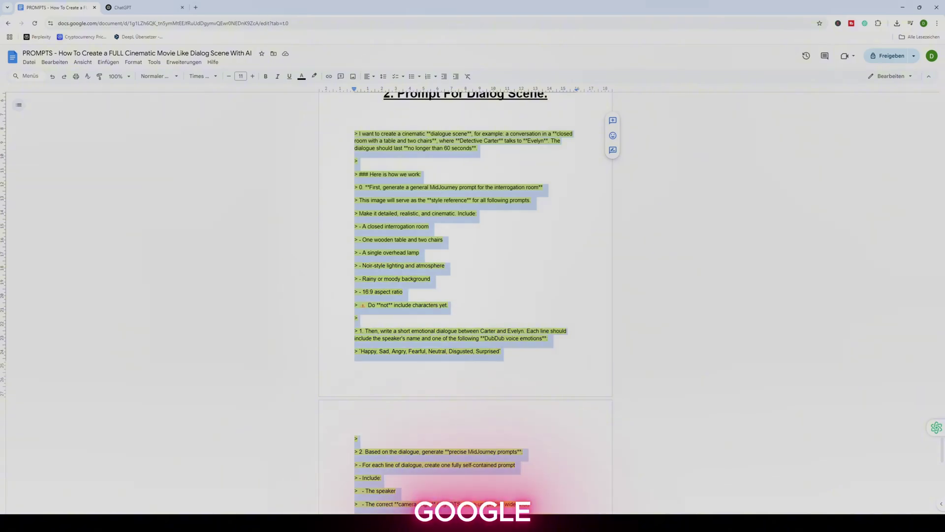
Copy the dialog scene prompt from the Google Doc and submit it to ChatGPT
scroll(464, 483, down, 8)
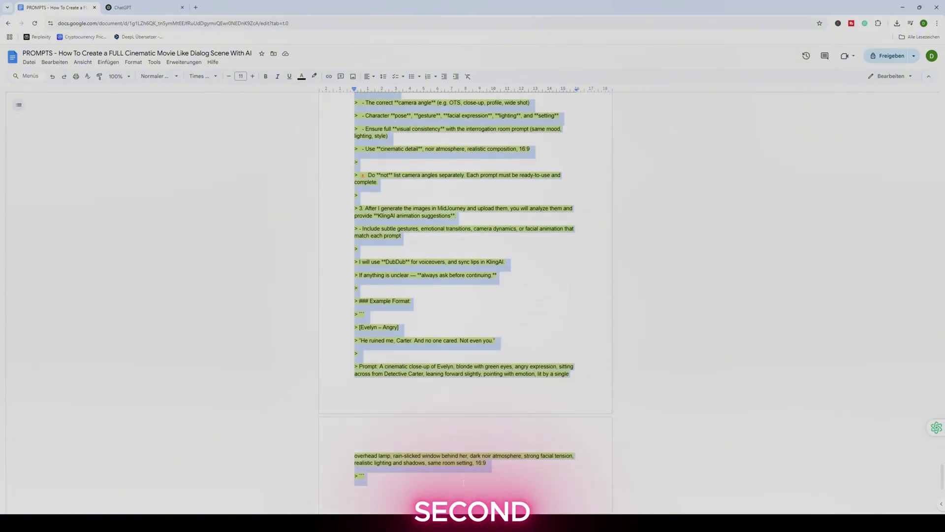
click(137, 9)
key(ctrl+v)
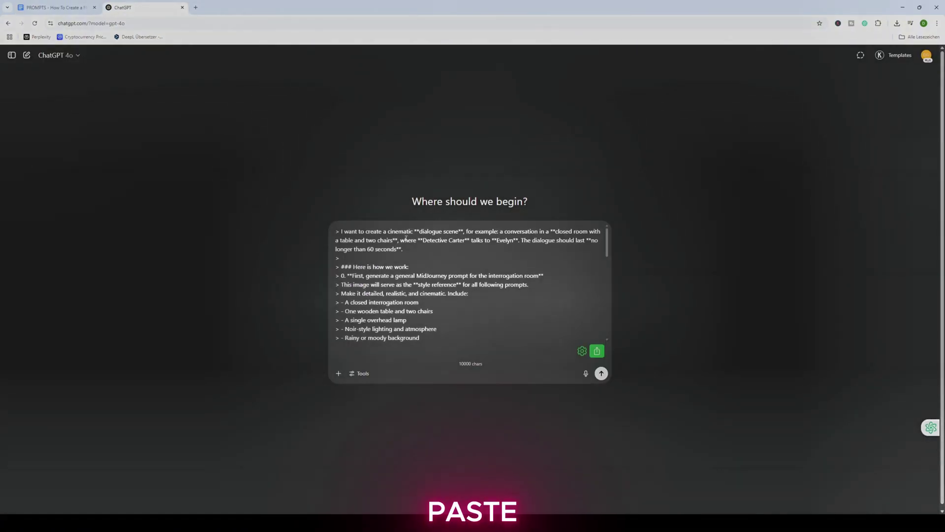
key(Return)
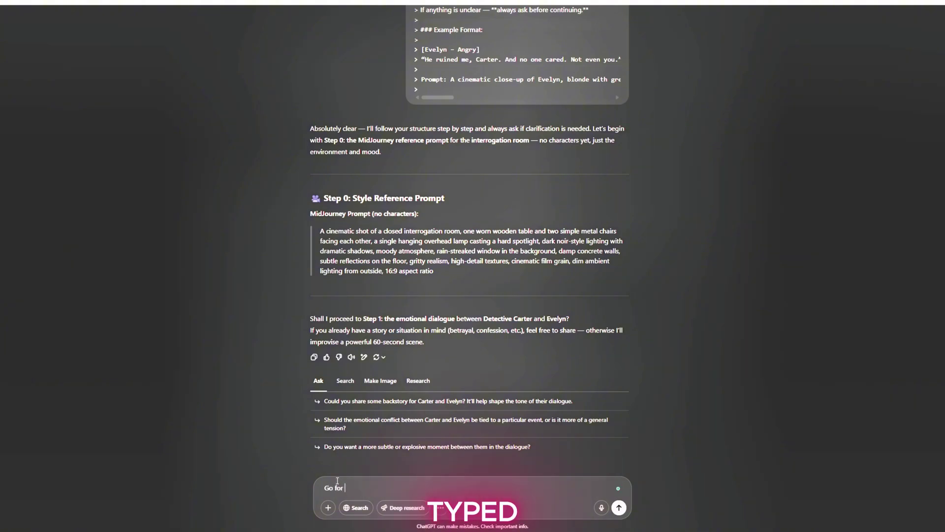
Have ChatGPT write the dialogue with "Go for it!" and the per-line Midjourney prompts with "Go for step 2"
text(!)
key(Return)
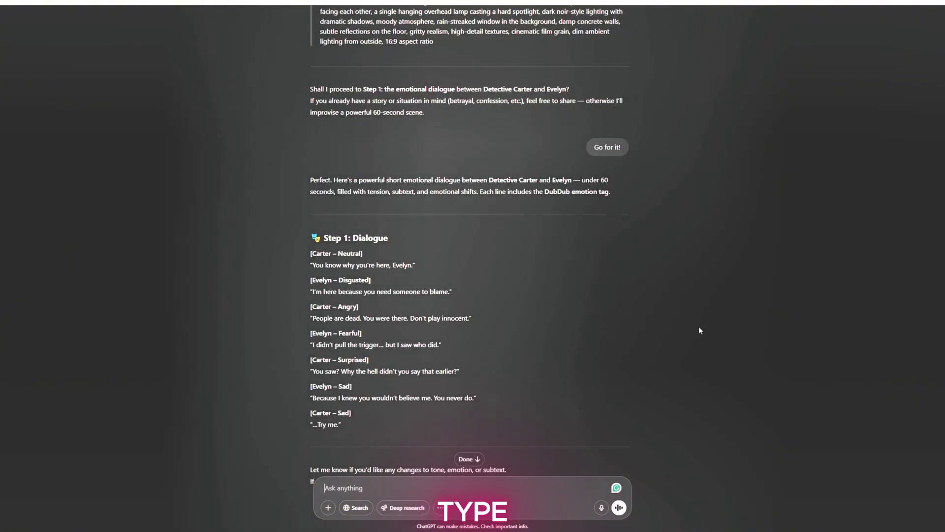
scroll(700, 330, down, 4)
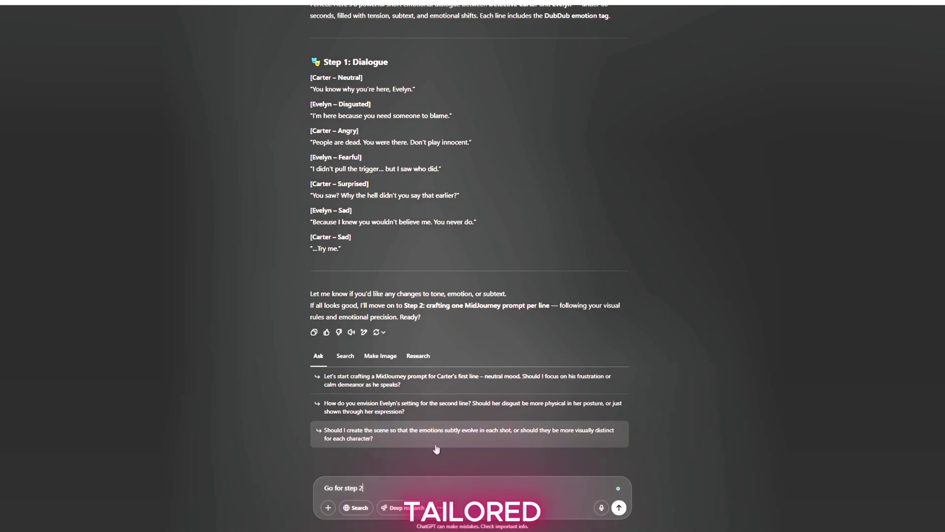
key(Return)
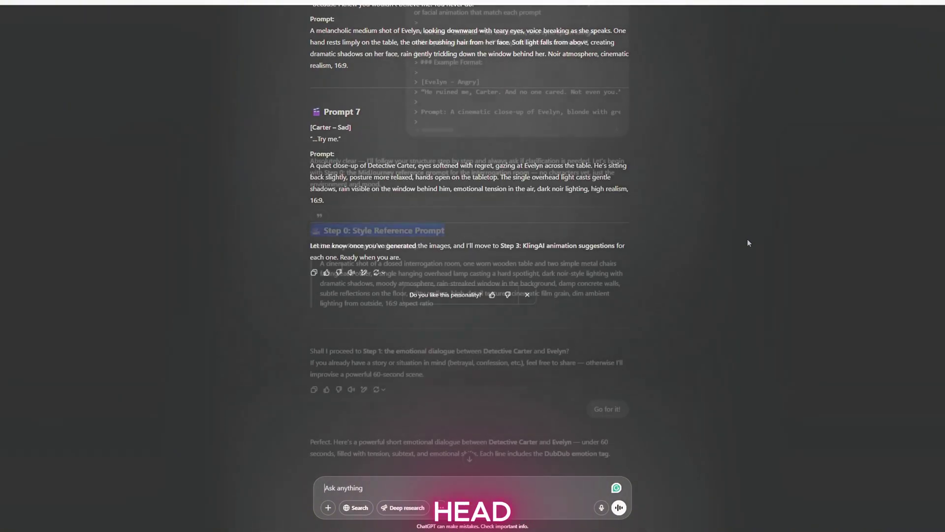
Copy the Step 0 interrogation room style reference prompt and open Midjourney's image settings
triple_click(378, 277)
right_click(348, 269)
click(378, 277)
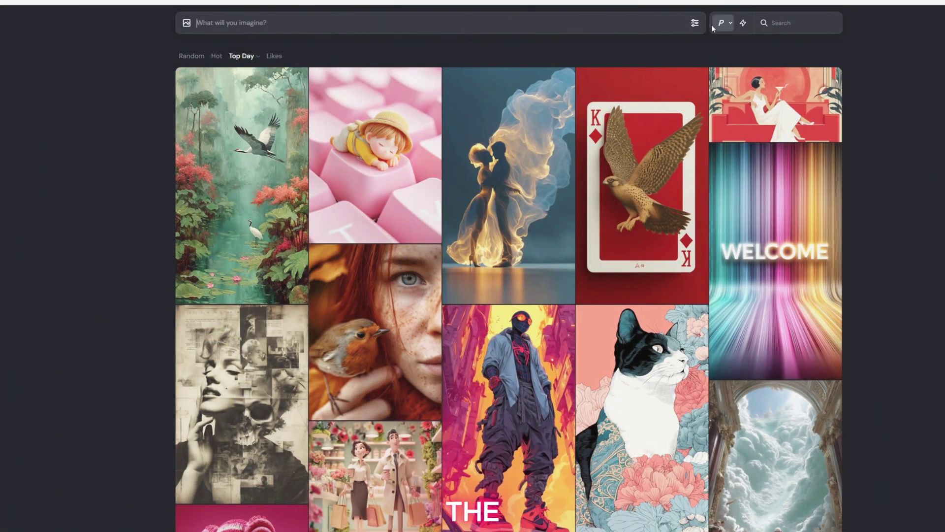
click(695, 23)
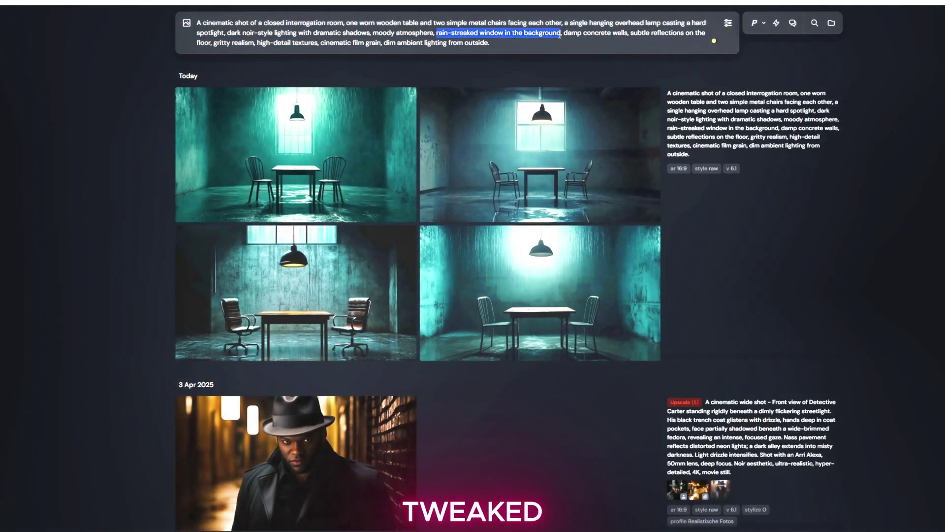
Remove "rain-streaked window in the background" from the interrogation room prompt and generate the images again
key(BackSpace)
key(Return)
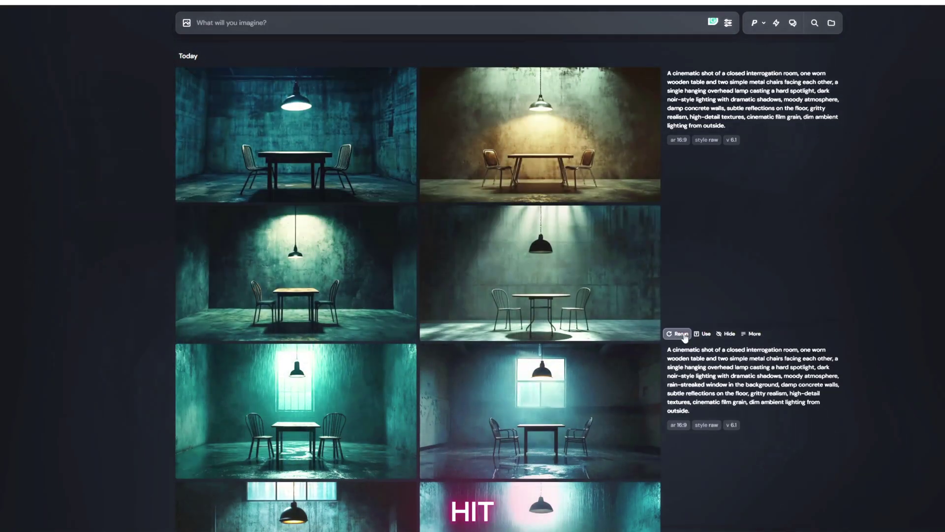
Rerun the windowless interrogation room prompt to generate more image variations
click(677, 332)
click(676, 332)
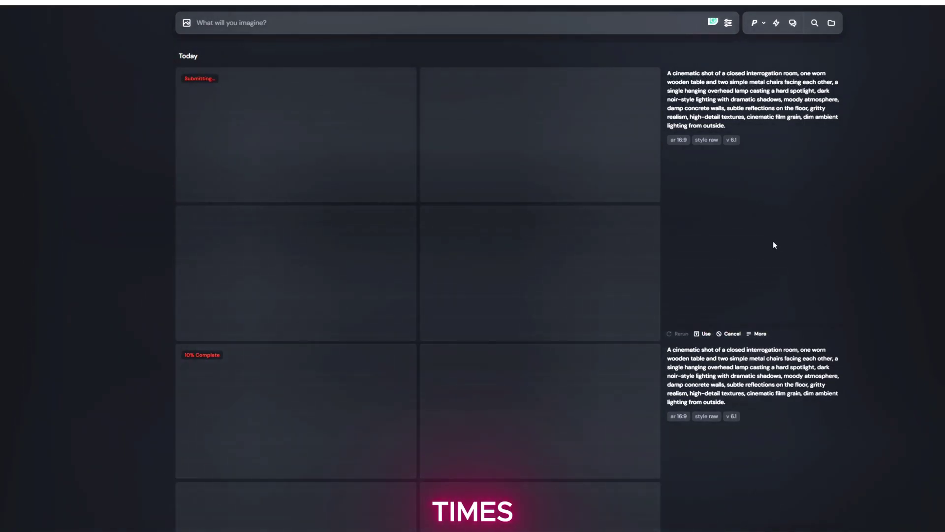
scroll(778, 243, down, 5)
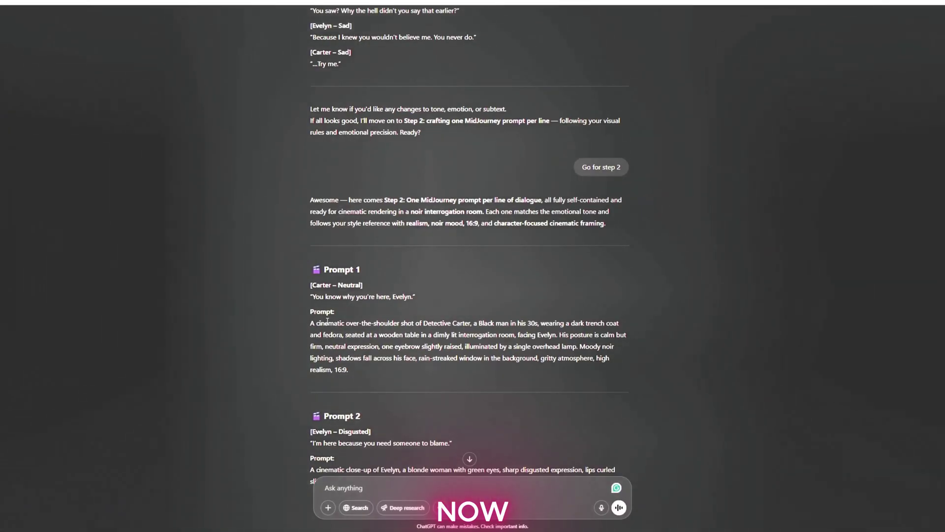
Copy the Prompt 1 text from ChatGPT without "16:9" and generate images from it in Midjourney
drag(310, 324, 335, 369)
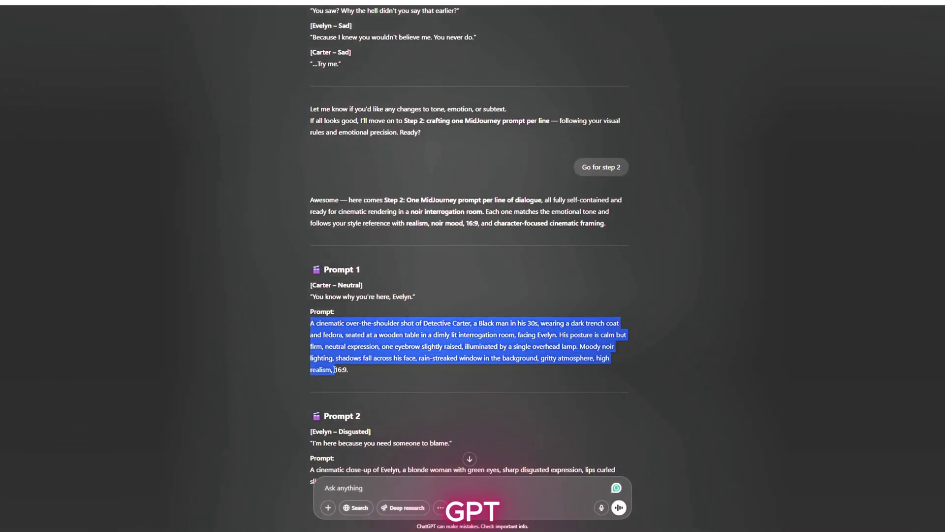
right_click(329, 344)
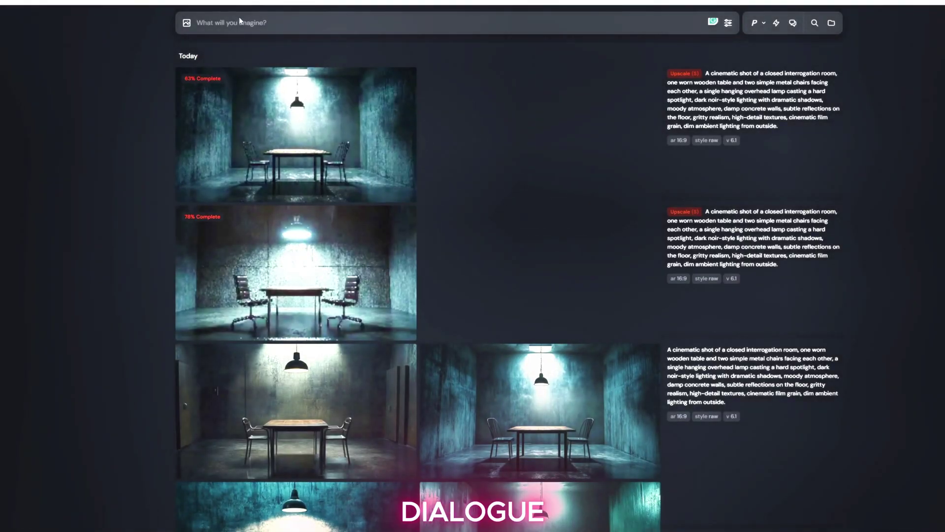
text(A cinematic over-the-shoulder shot of Detective Carter, a Black man in his 30s, wearing a dark trench coat and fedora, seated at a wooden table in a dimly lit interrogation room, facing Evelyn. His posture is calm but firm, neutral expression, one eyebrow slightly raised, illuminated by a single overhead lamp. Moody noir lighting, shadows fall across his face, rain-streaked window in the background, gritty atmosphere, high realism.)
key(Return)
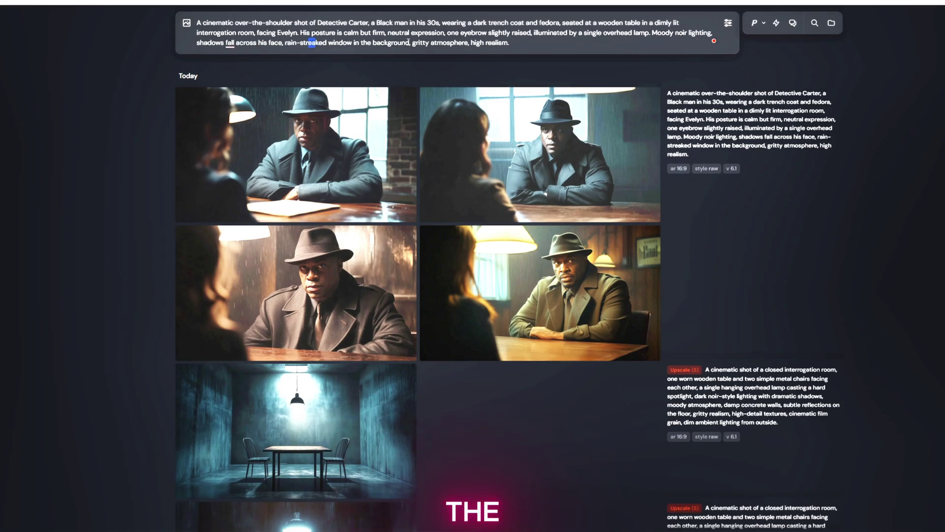
Remove "rain-streaked window in the background" from the Detective Carter prompt and generate the images again
key(BackSpace)
key(BackSpace)
key(BackSpace)
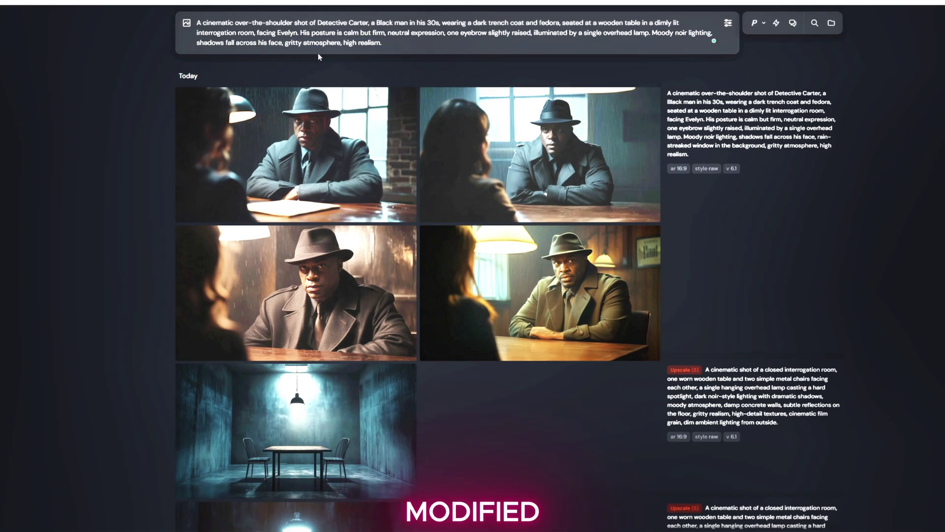
key(Return)
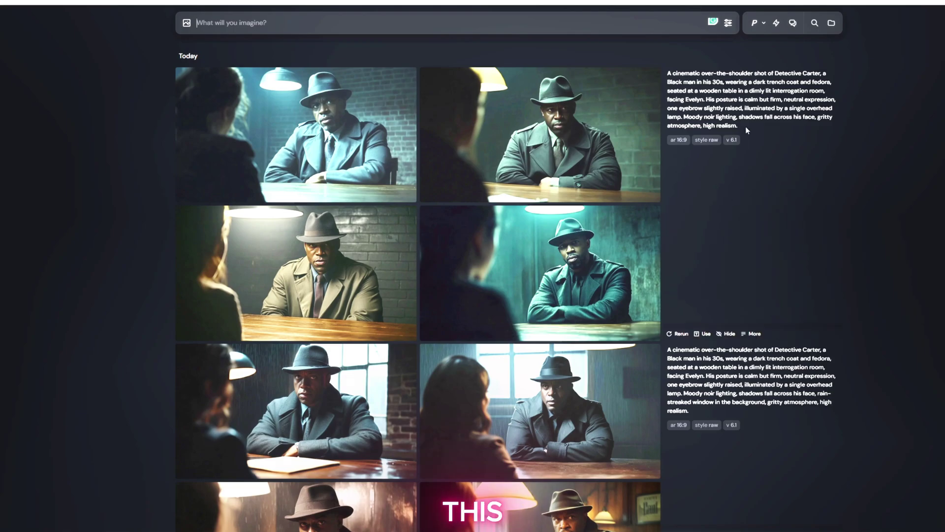
Reuse the windowless Carter prompt with the upscaled interrogation room image as style reference and generate the images
click(735, 100)
scroll(430, 341, down, 9)
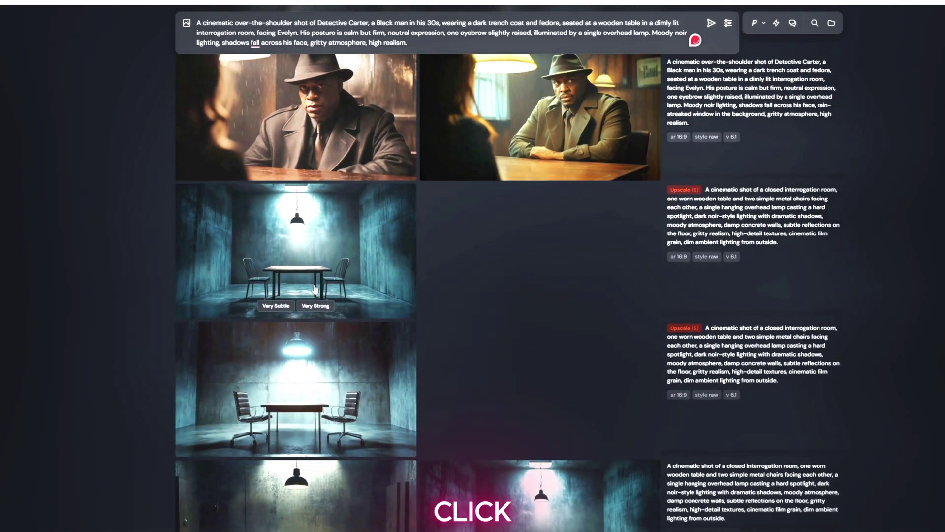
click(313, 274)
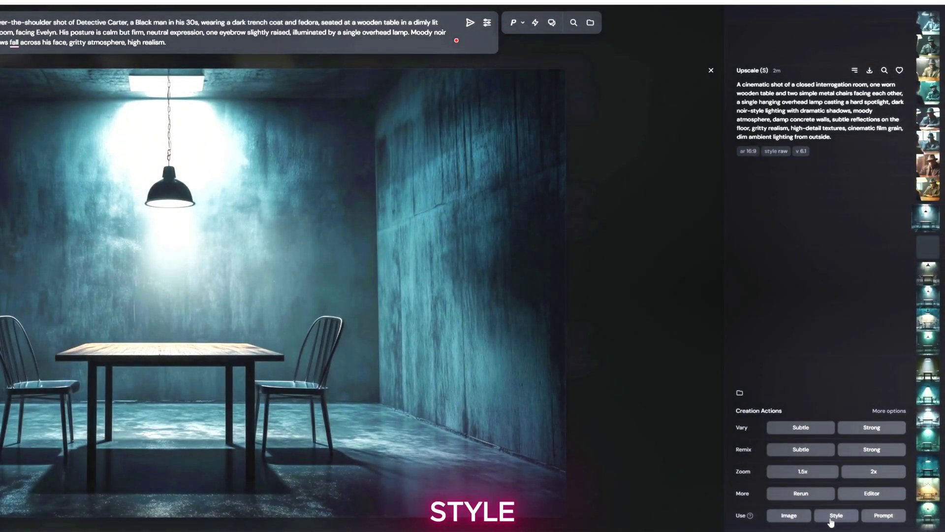
click(834, 516)
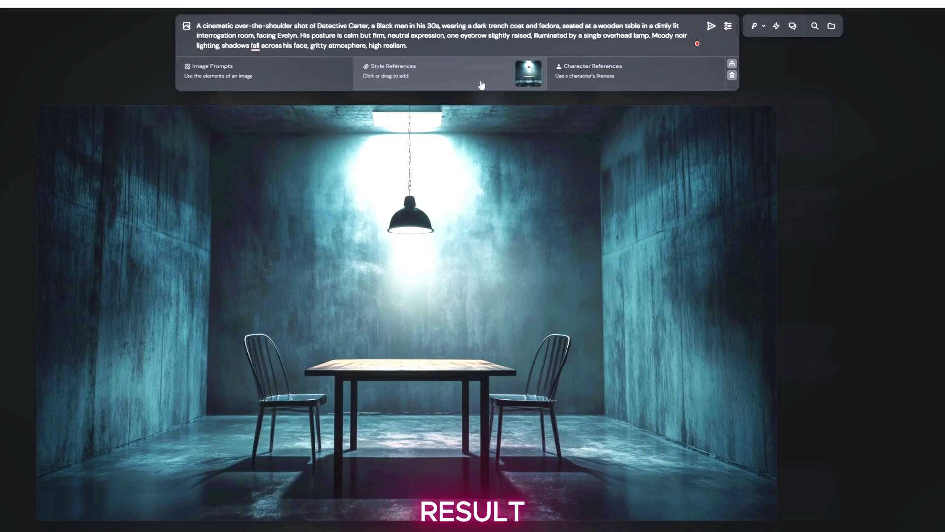
click(716, 28)
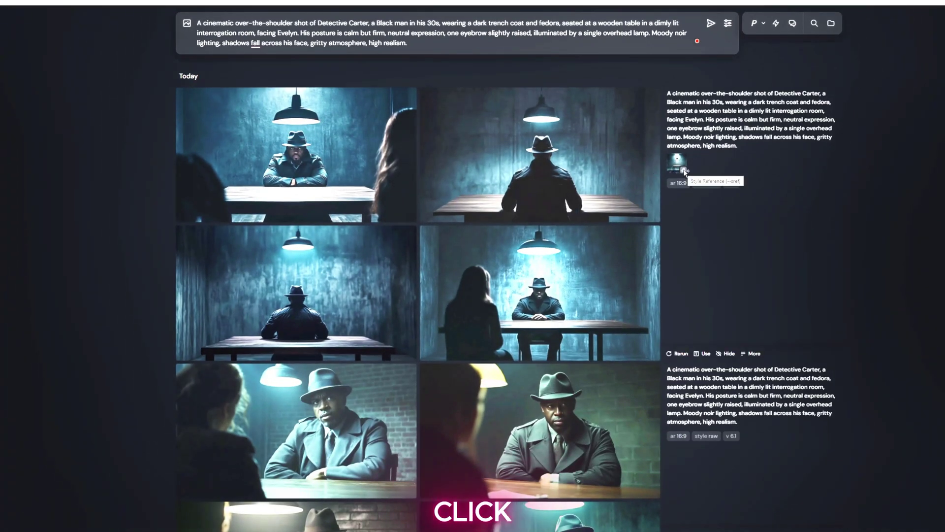
Add the Detective Carter portrait as character reference alongside the room style reference and generate the images
click(186, 23)
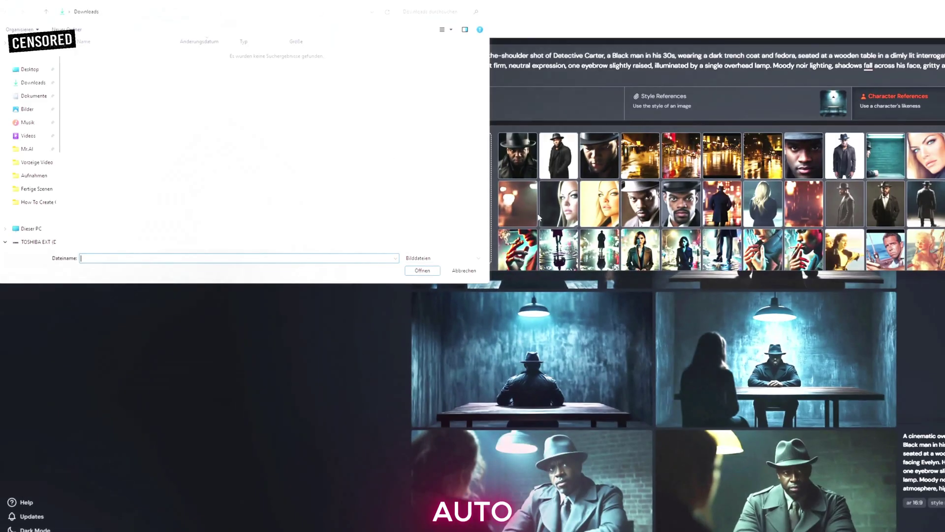
click(37, 202)
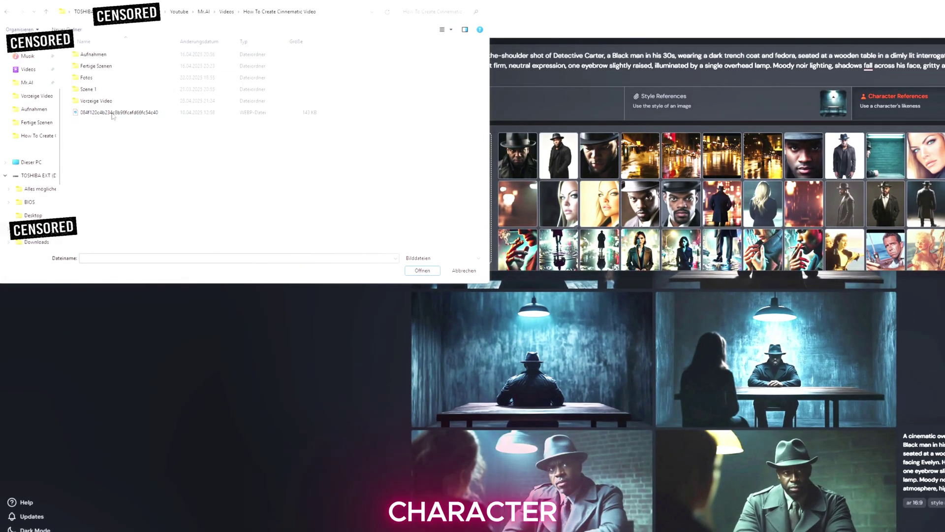
double_click(96, 66)
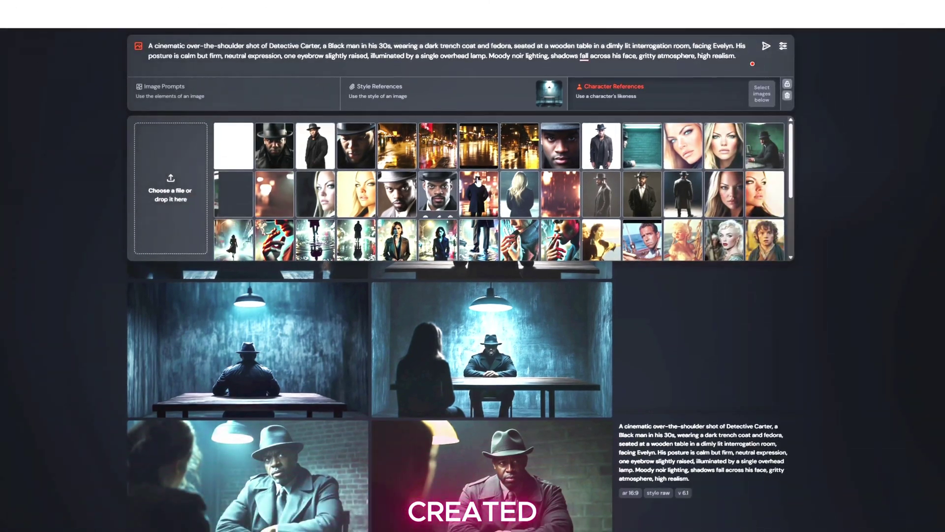
click(881, 175)
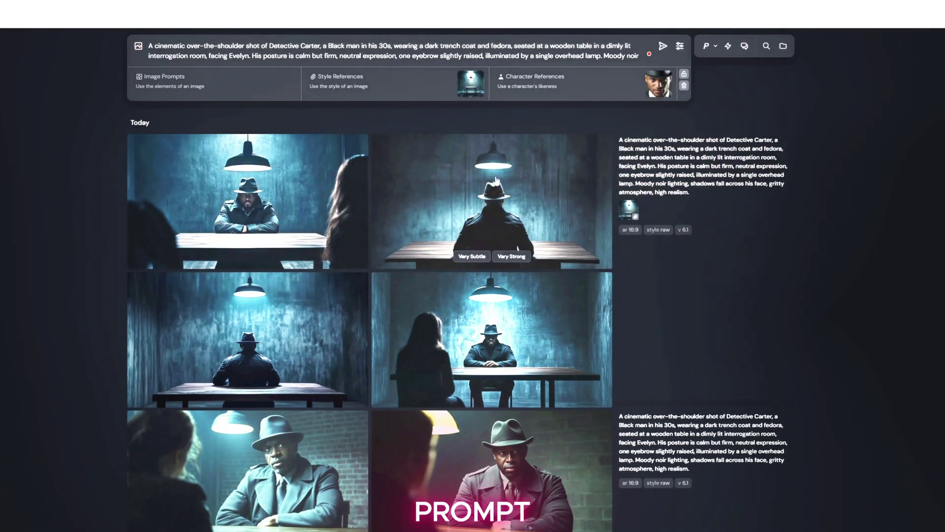
click(663, 45)
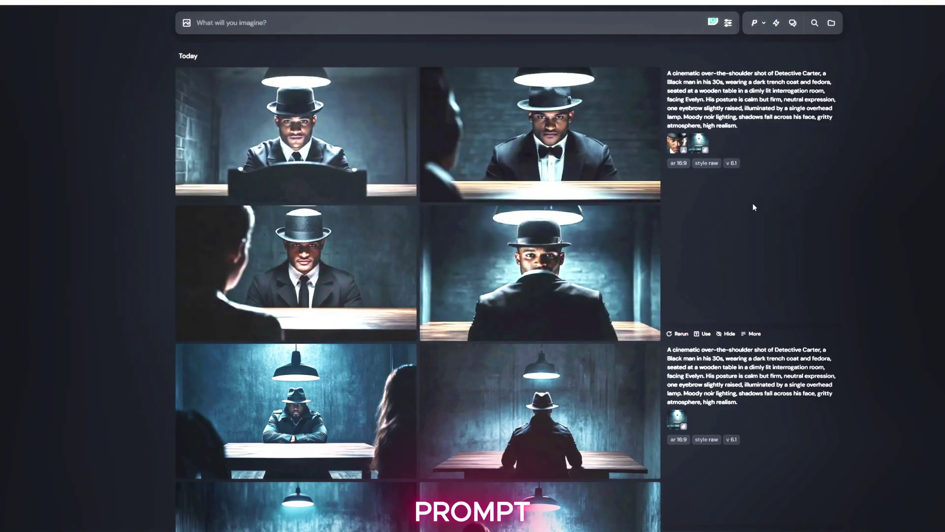
Generate the same Carter prompt with only the character reference and compare the results
click(736, 108)
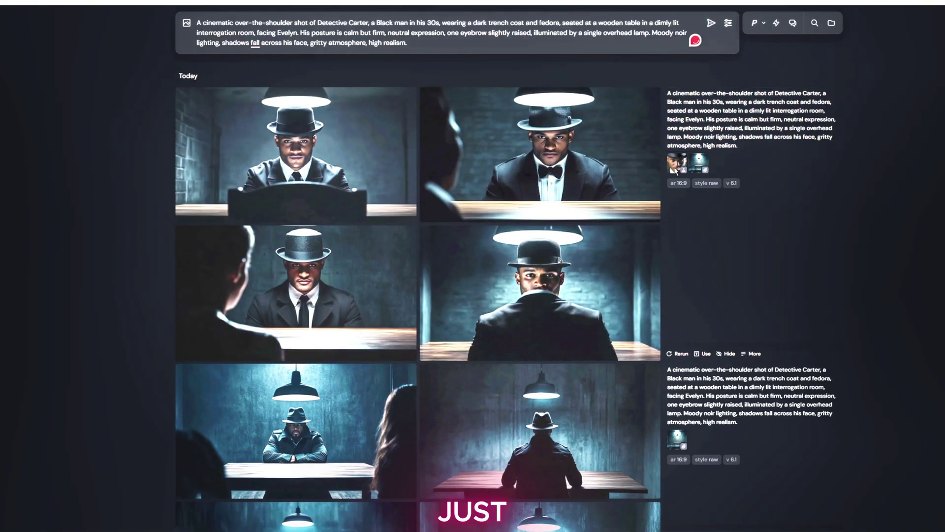
key(Return)
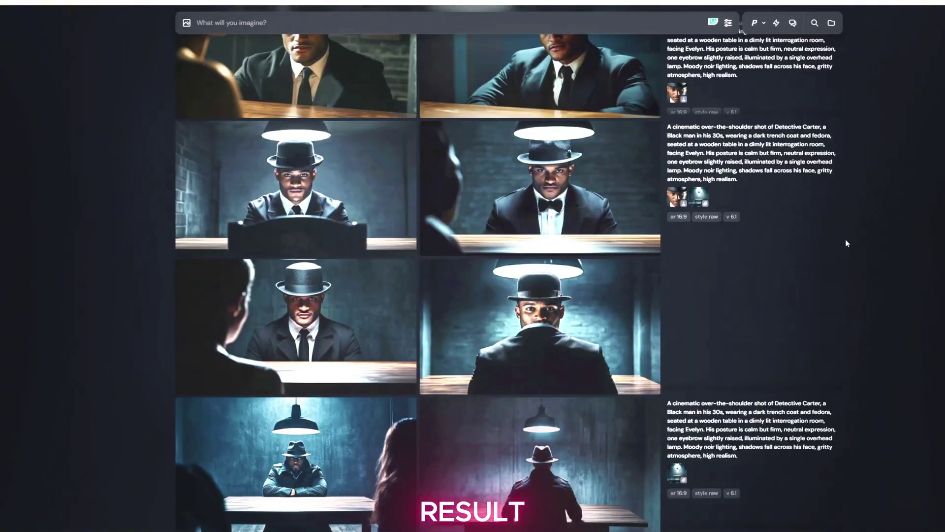
scroll(885, 315, up, 6)
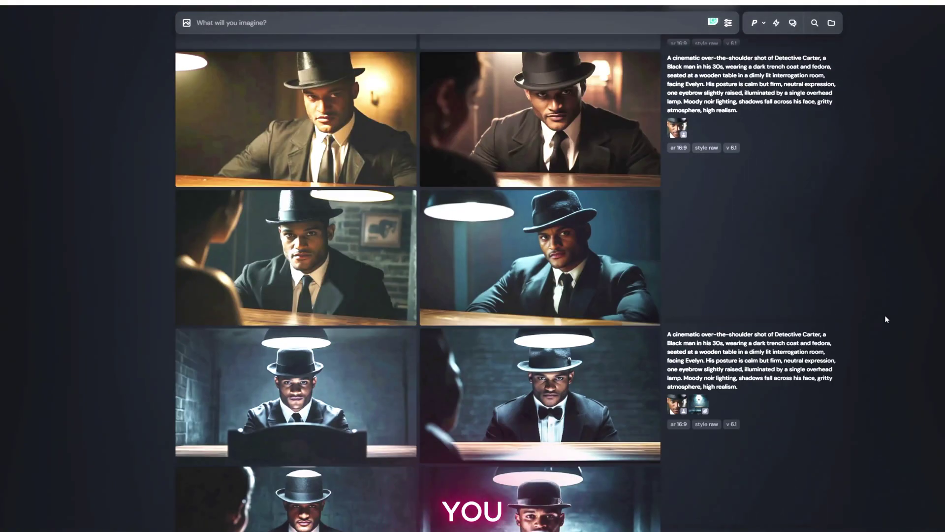
scroll(803, 346, up, 4)
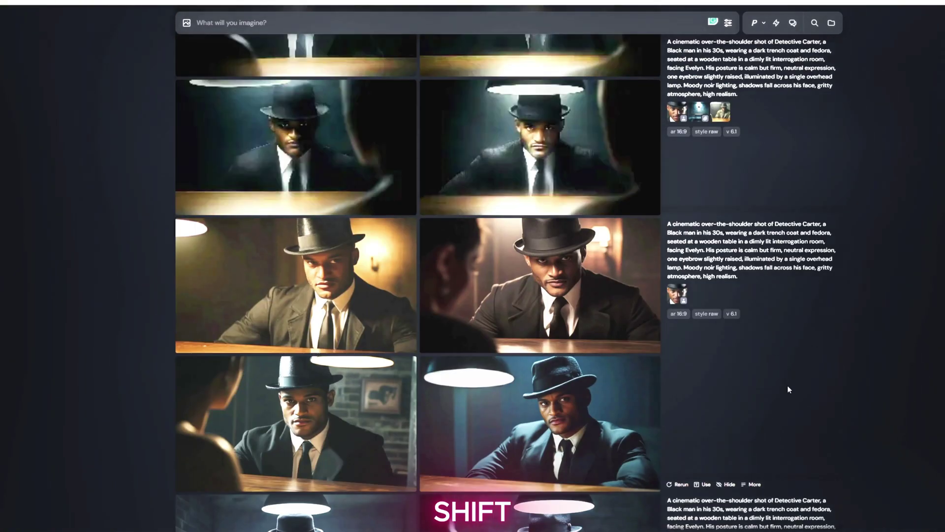
Generate the Carter prompt with an image prompt plus the character reference, without style reference, and review the variations
click(703, 333)
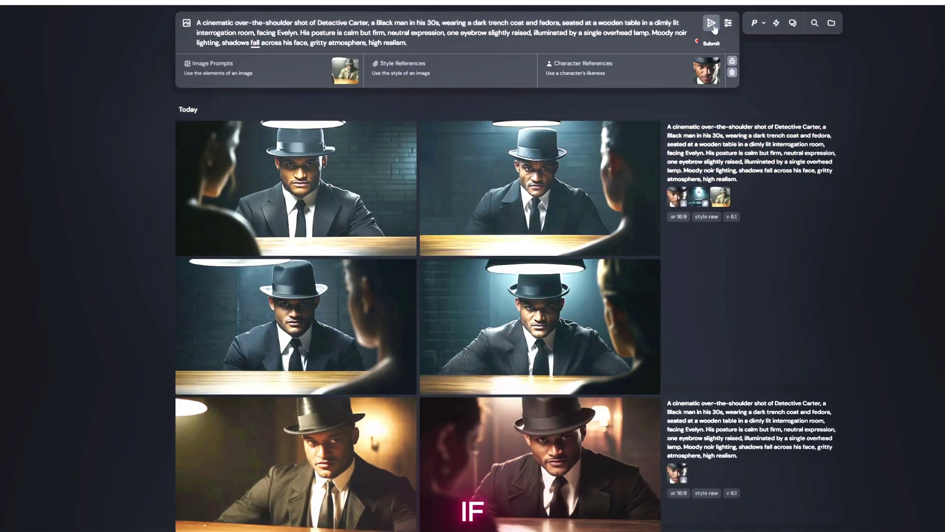
click(711, 26)
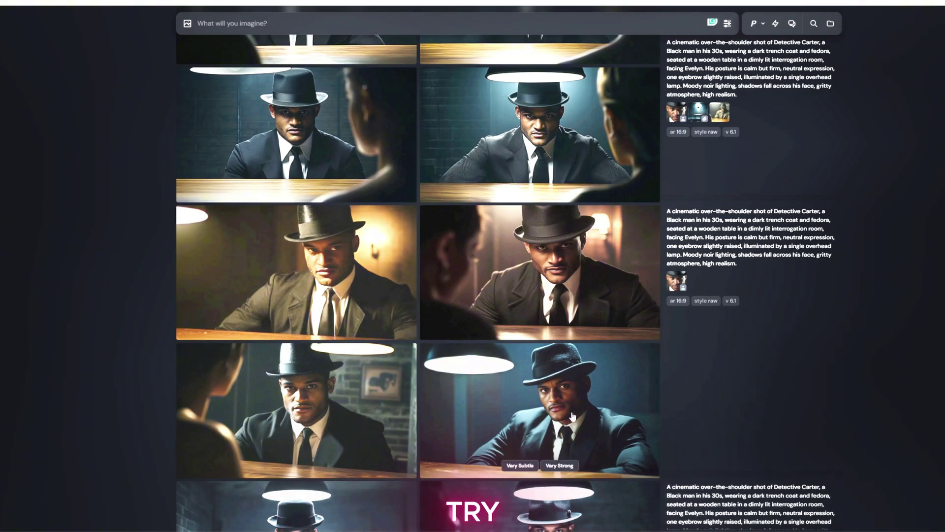
scroll(587, 250, down, 4)
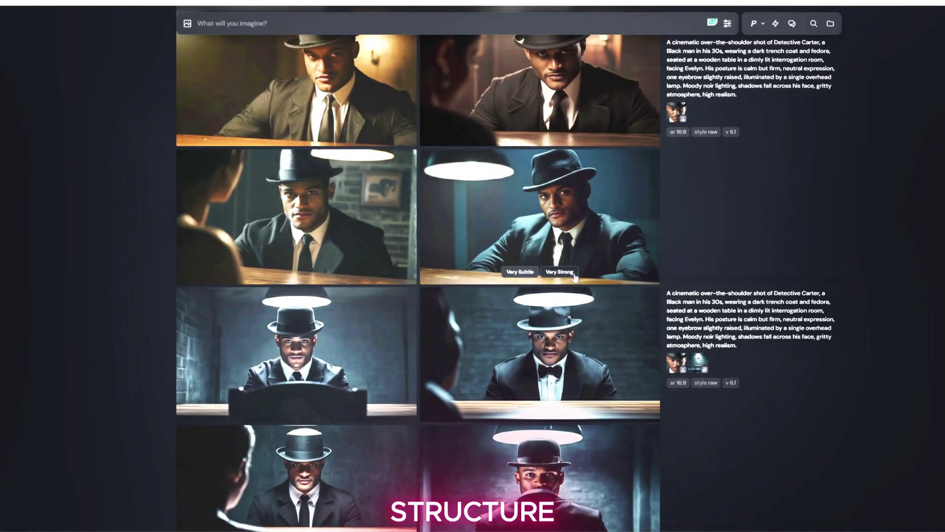
scroll(776, 262, down, 10)
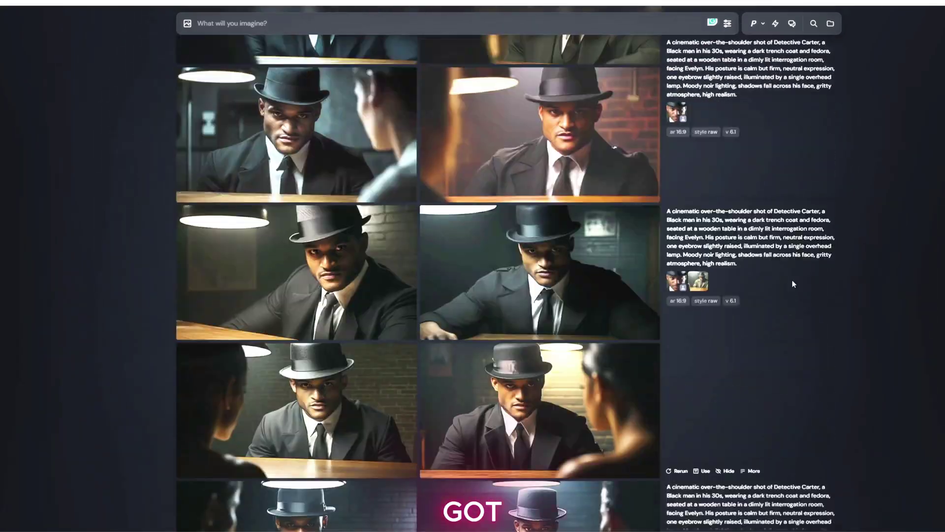
scroll(793, 284, down, 5)
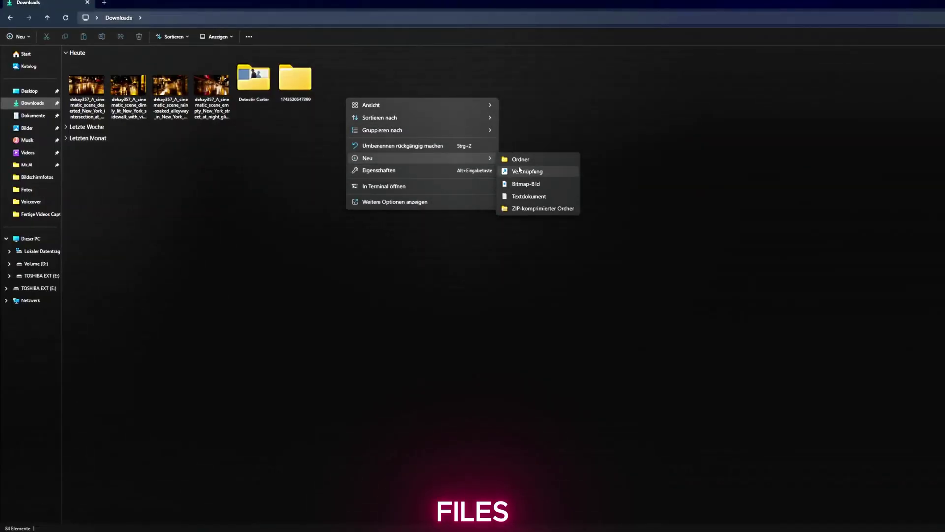
Create a "Background Pics" folder in Downloads and move the New York street images into it
click(521, 159)
text(Background Pics)
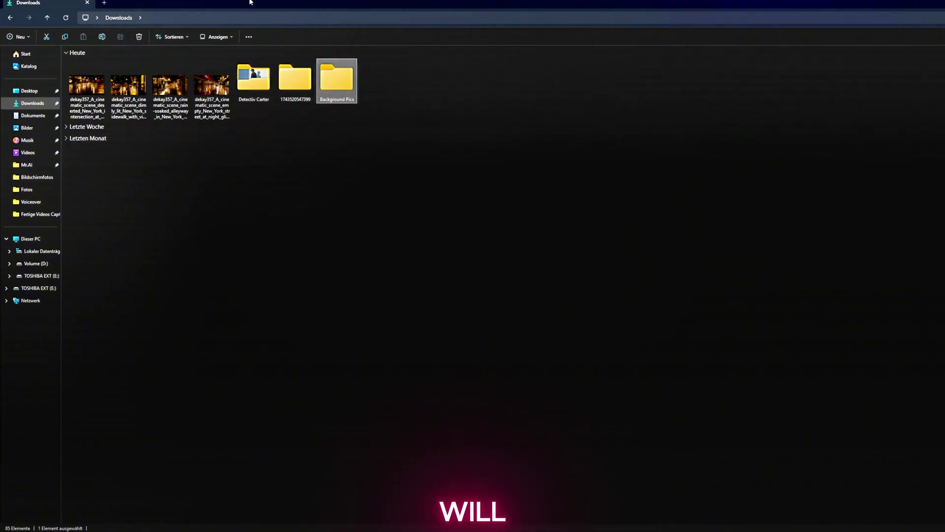
drag(211, 86, 323, 90)
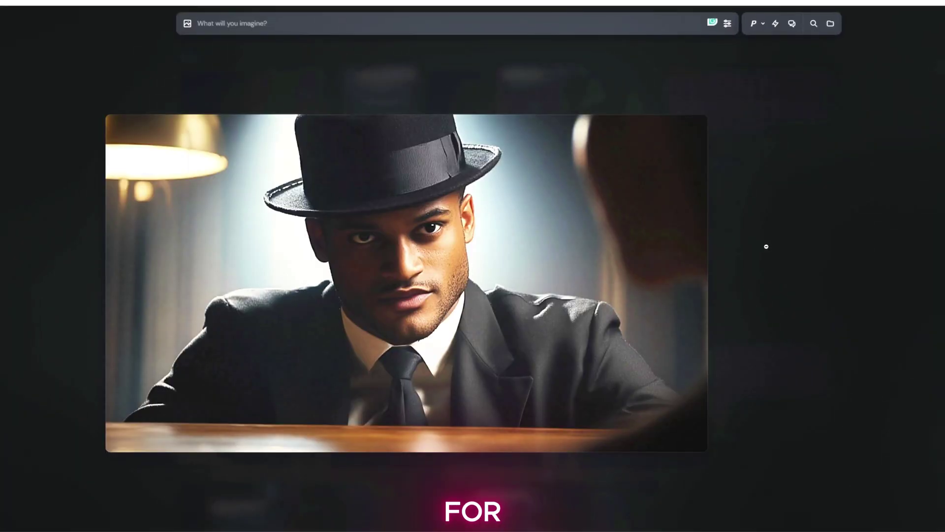
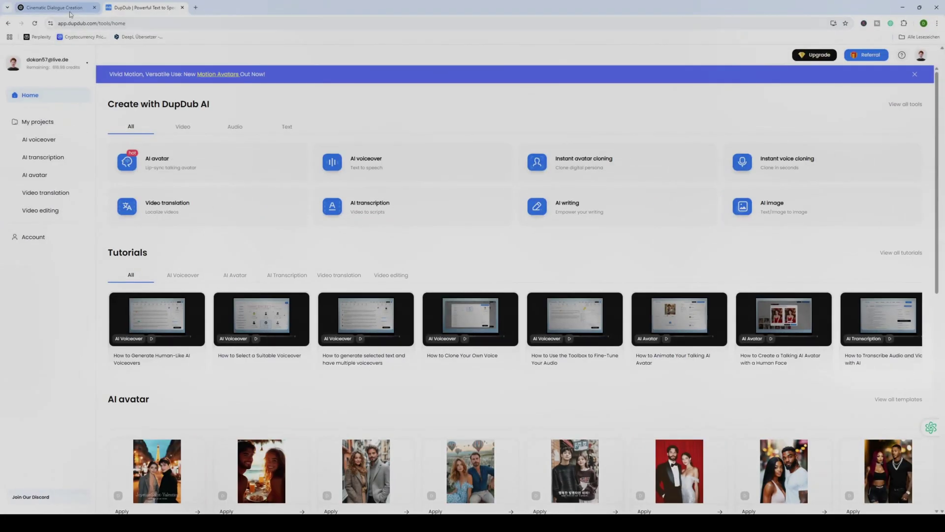
Copy the Step 1 dialogue from ChatGPT into a new DupDub AI voiceover project set to multiple voiceovers
click(54, 8)
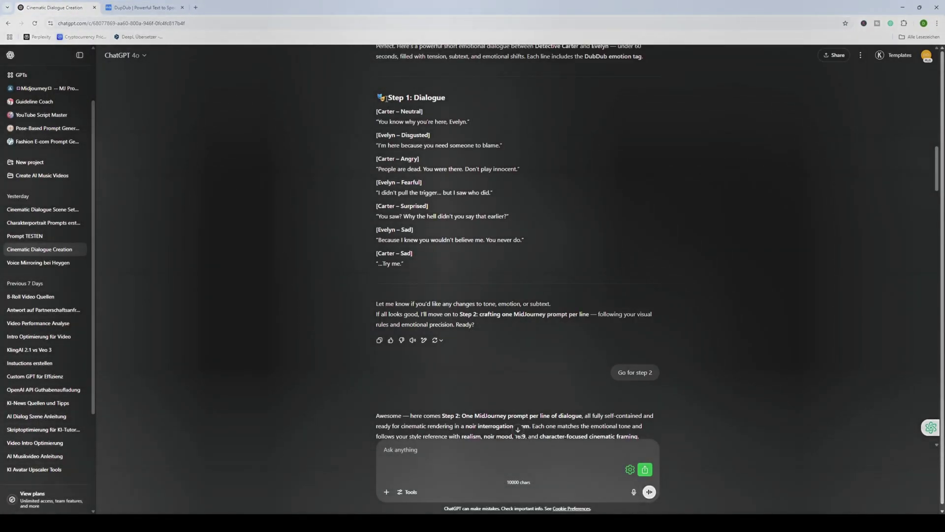
drag(375, 112, 442, 263)
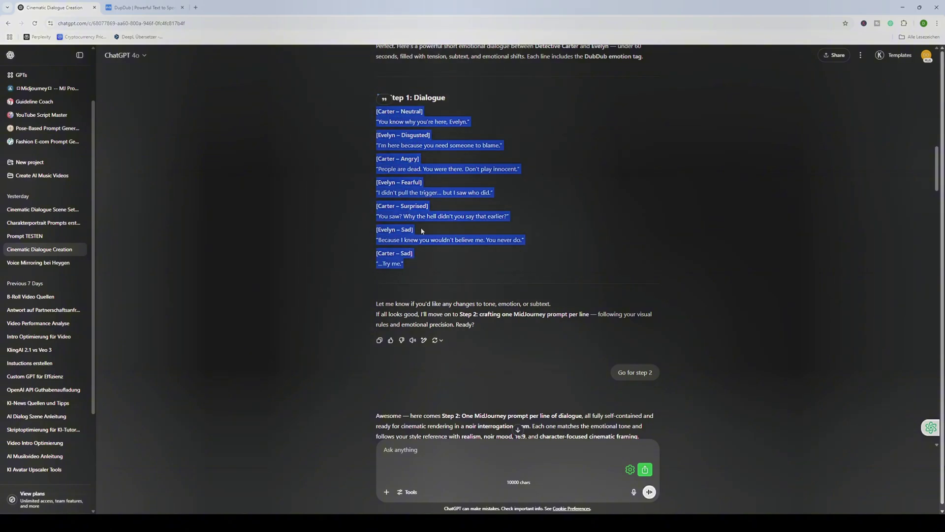
click(144, 7)
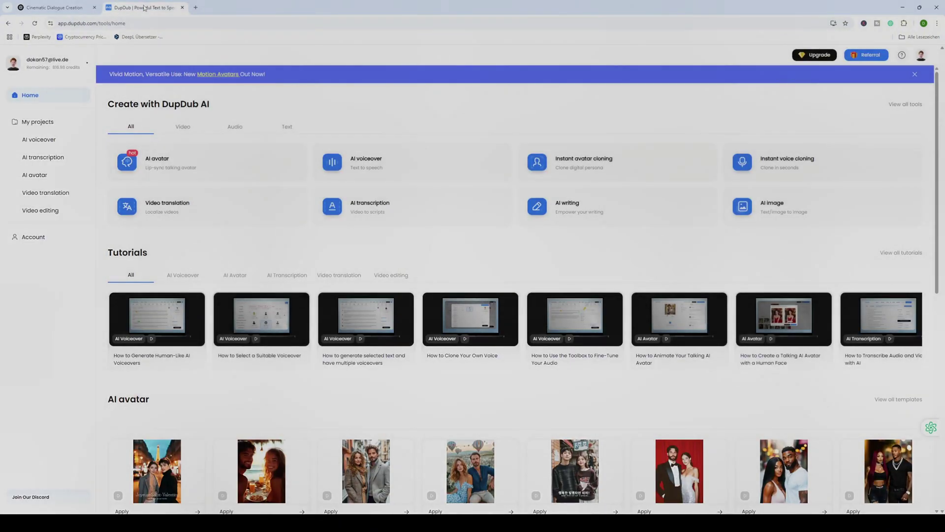
click(382, 168)
click(105, 112)
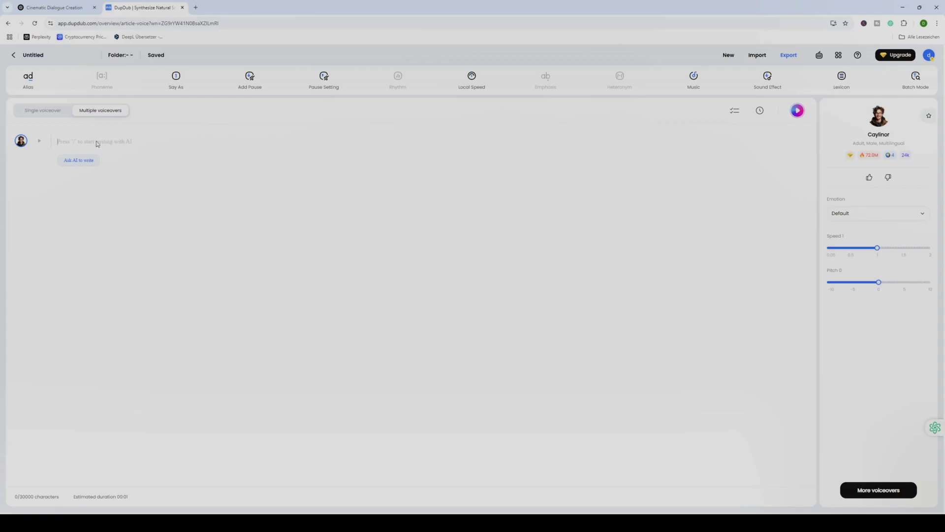
key(ctrl+v)
scroll(141, 163, up, 4)
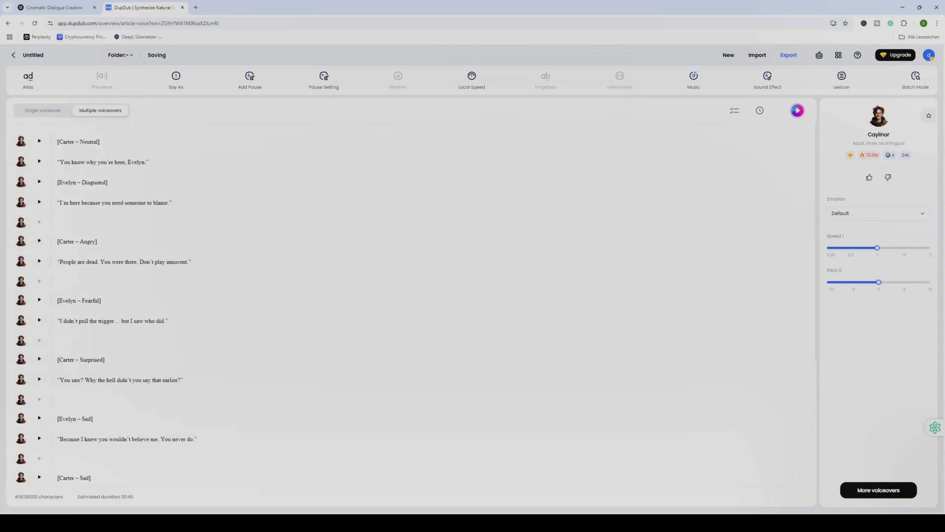
Filter the voice library for Carter's first line to Multi-Emotive male voices of Ultra quality
click(21, 141)
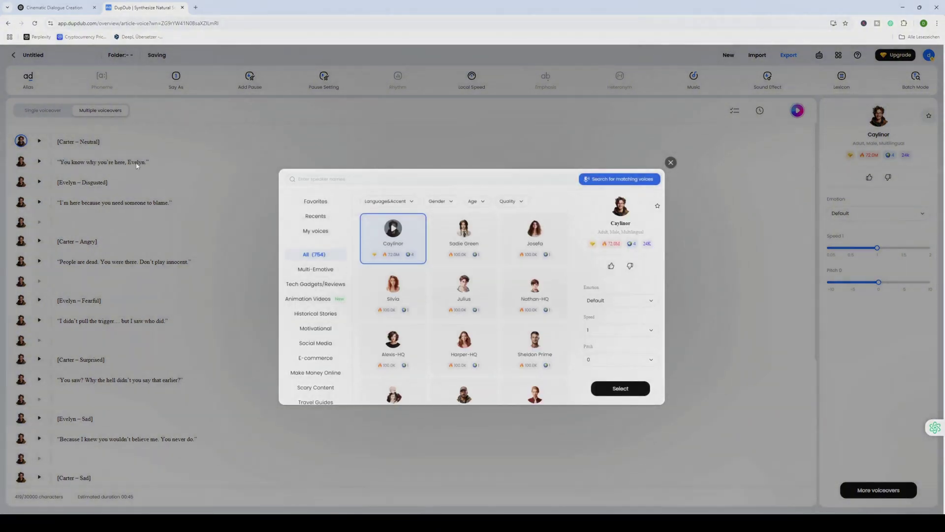
click(321, 271)
click(514, 203)
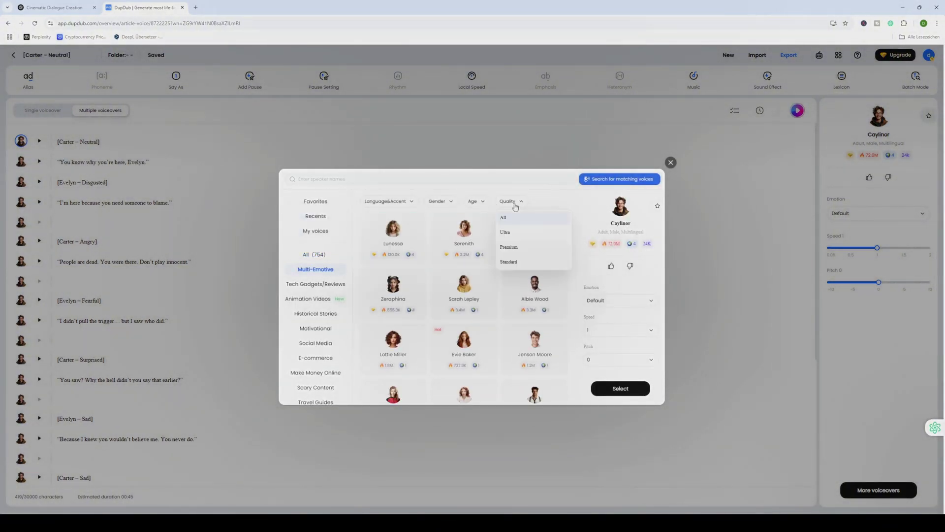
click(507, 232)
click(439, 202)
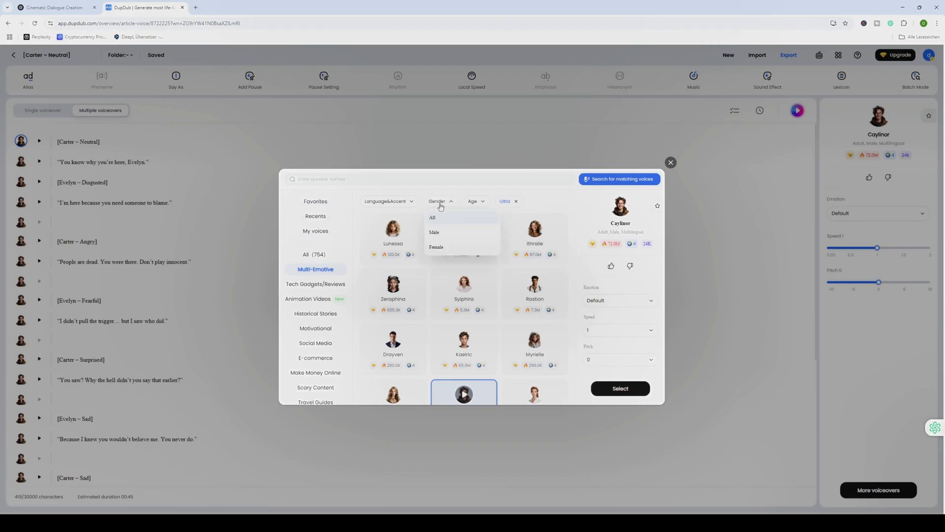
click(443, 233)
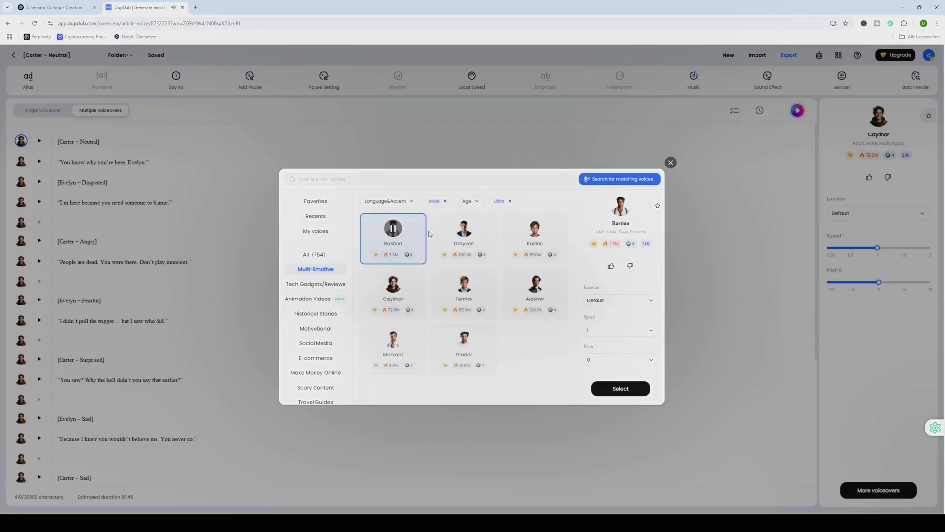
Preview the voices, assign Caylinor with Neutral emotion to Carter's first line, and delete the "[Carter – Neutral]" label
click(536, 230)
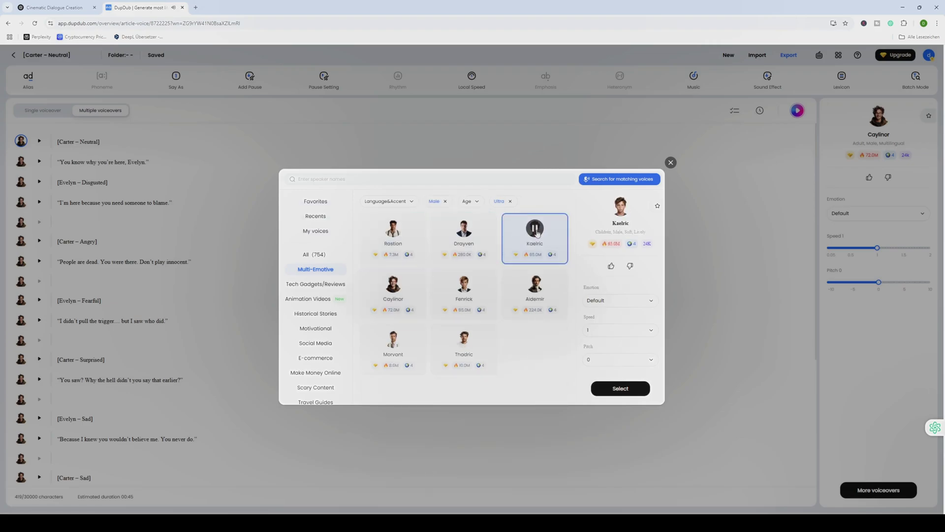
click(394, 286)
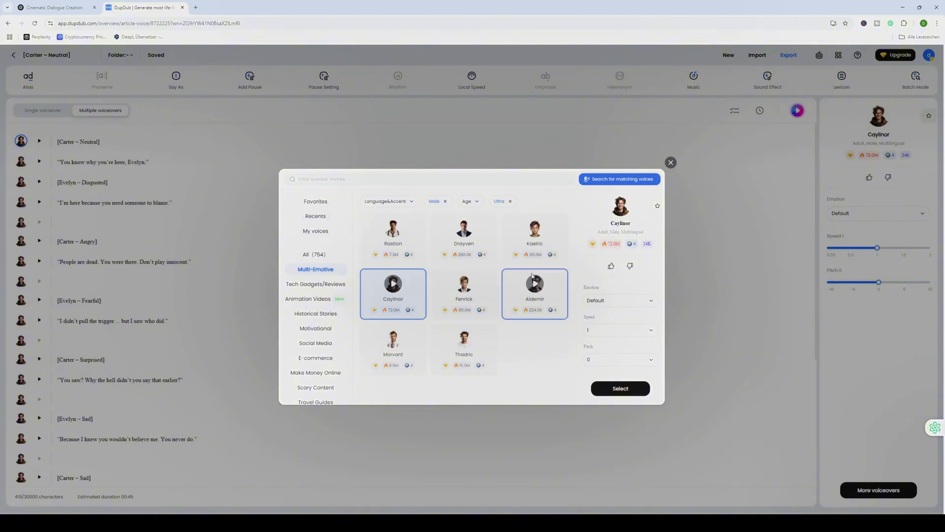
click(600, 304)
click(609, 361)
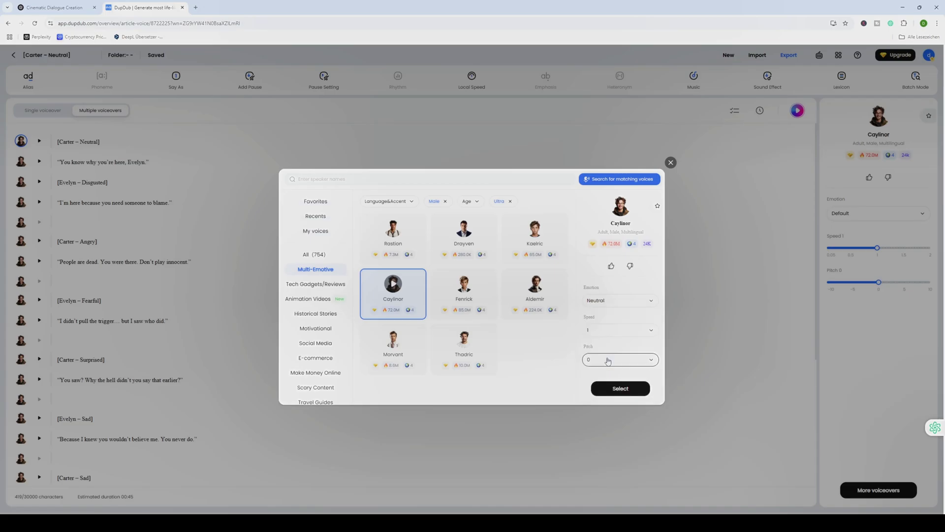
click(620, 389)
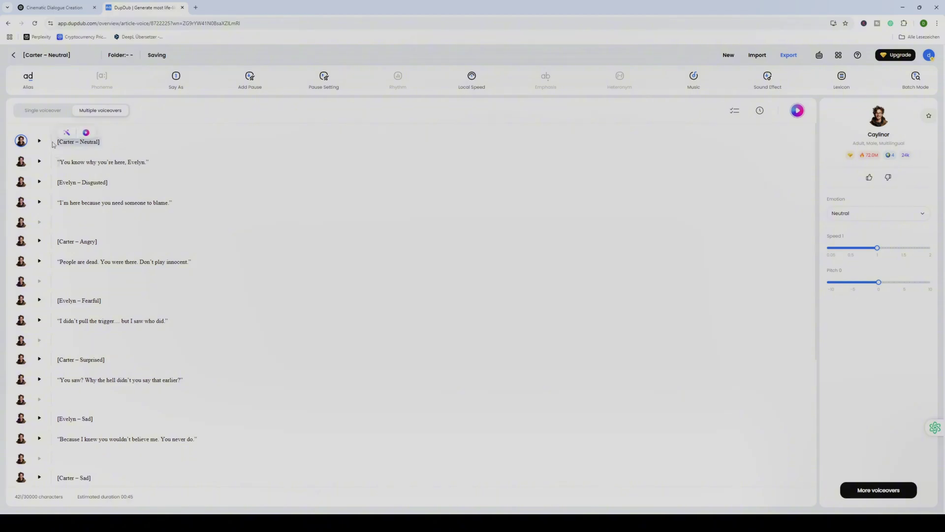
key(BackSpace)
Assign the female Ultra voice Serenith with Disgusted emotion to Evelyn's first line
click(21, 161)
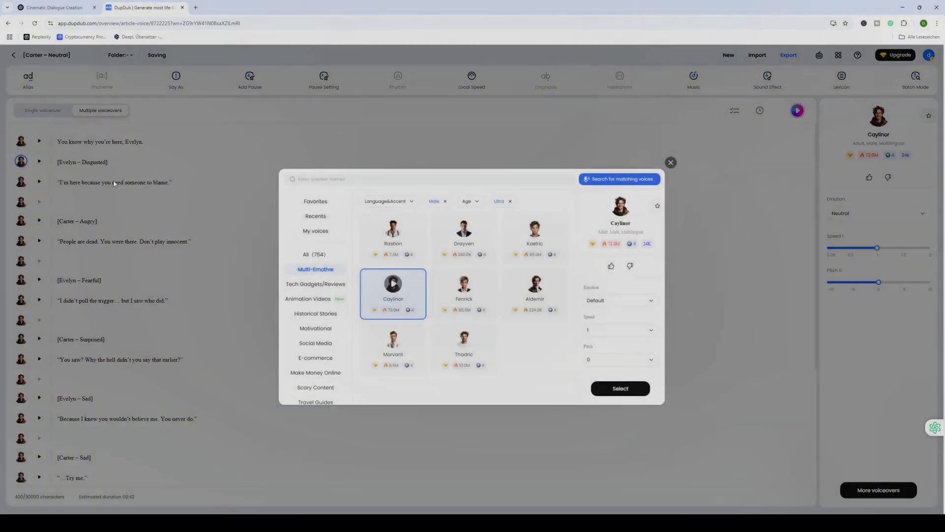
click(407, 236)
click(465, 231)
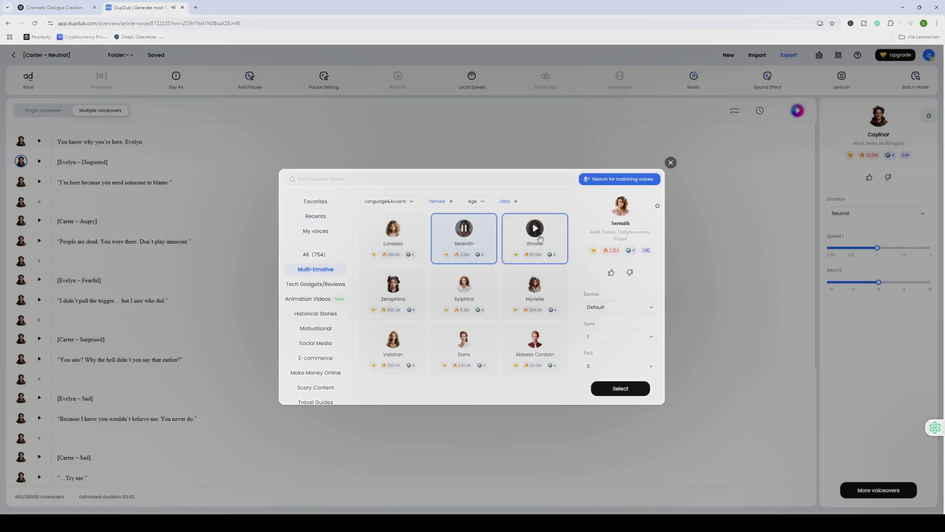
click(620, 307)
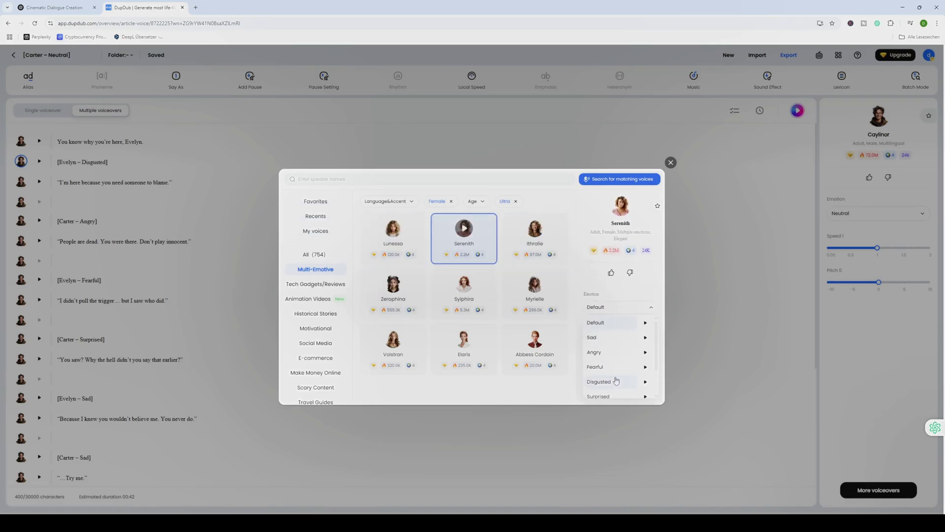
click(613, 382)
click(621, 388)
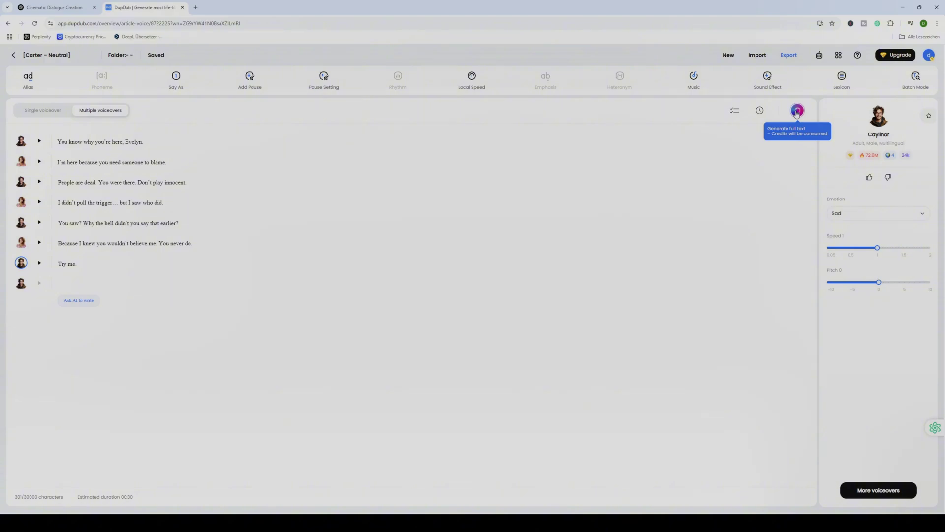
Generate the voiceover for the full dialogue text and export it
click(797, 112)
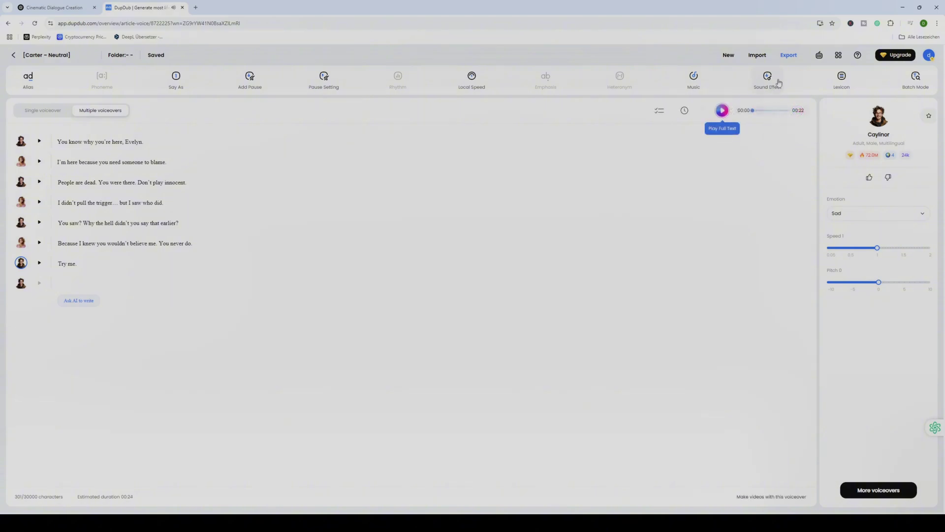
click(789, 55)
click(772, 146)
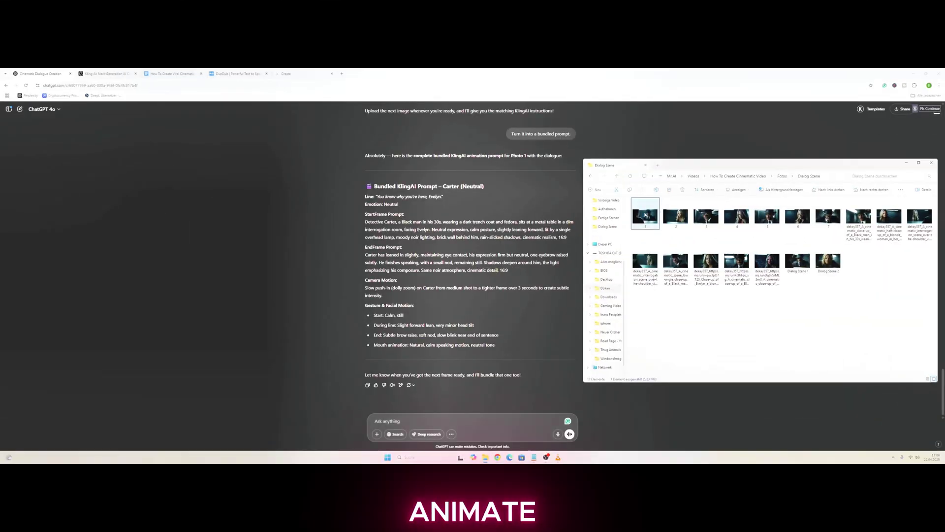
In ChatGPT, attach image 1 from the Dialog Scene folder and write a request for a bundled solo-frame KlingAI animation prompt for Dialog set 1
drag(645, 215, 426, 422)
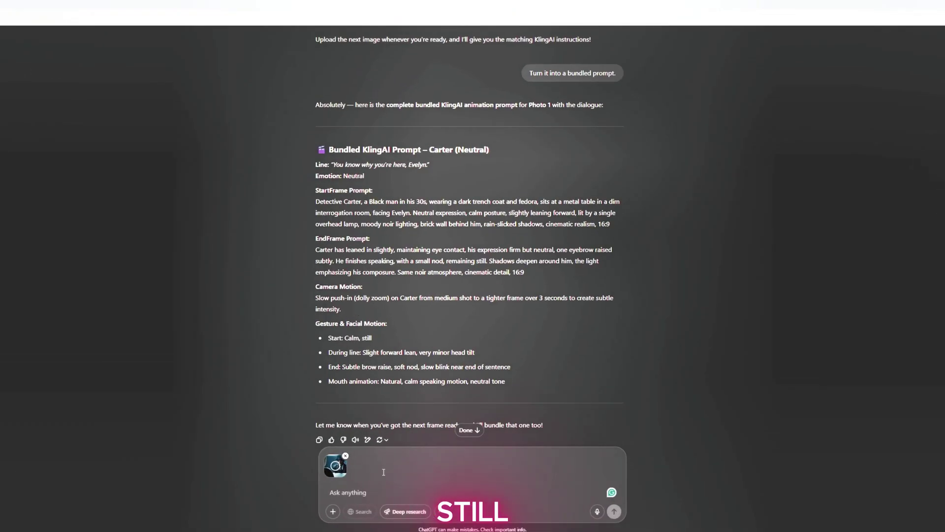
click(354, 491)
text(Give me for this photo a bundled prompt for KlingAI to animate this photo to match the dialog. It is a solo frame, so no start and end frame option. Dialog set 1)
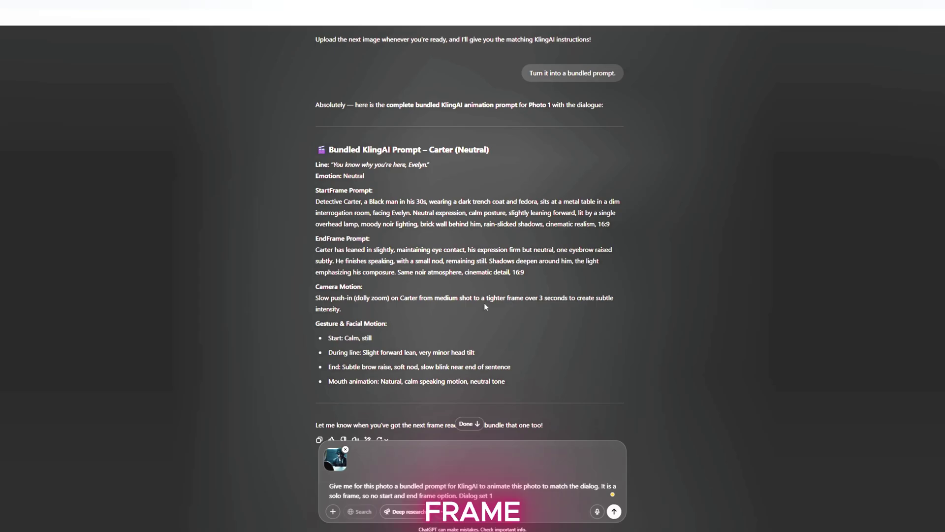
Add the Prompt 1 dialogue line "You know why you're here, Evelyn." to the request and send it
scroll(401, 299, up, 20)
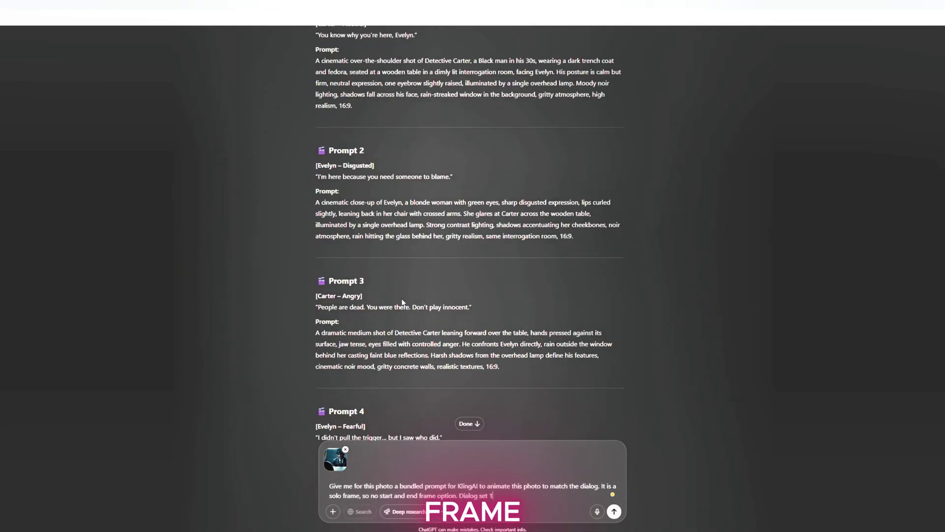
scroll(403, 301, up, 3)
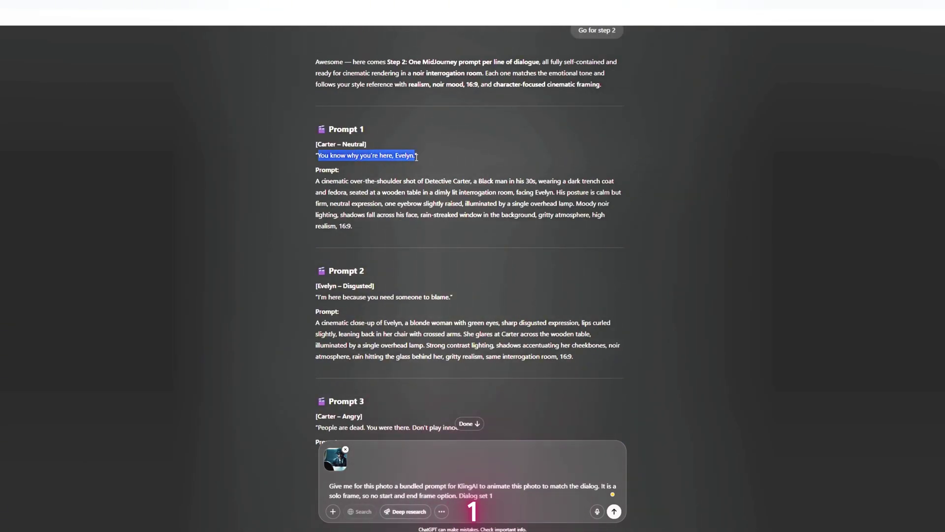
click(493, 495)
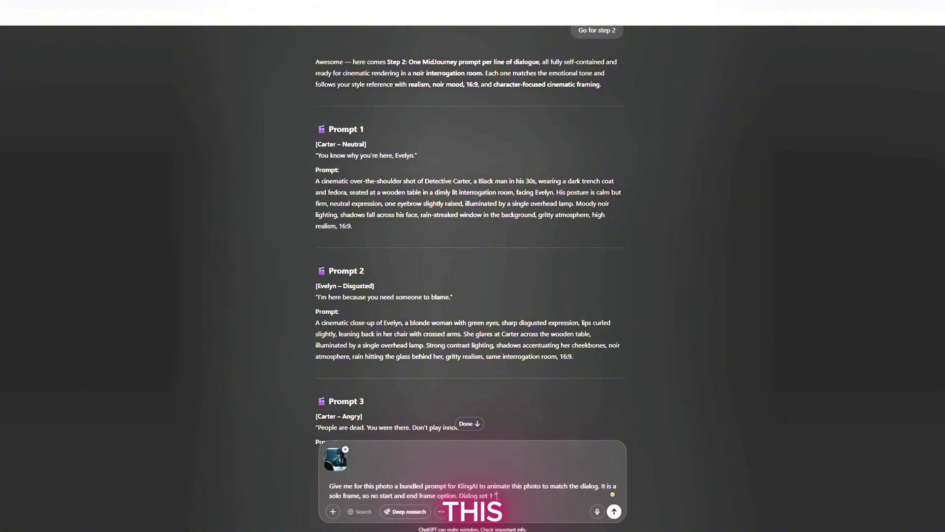
key(Return)
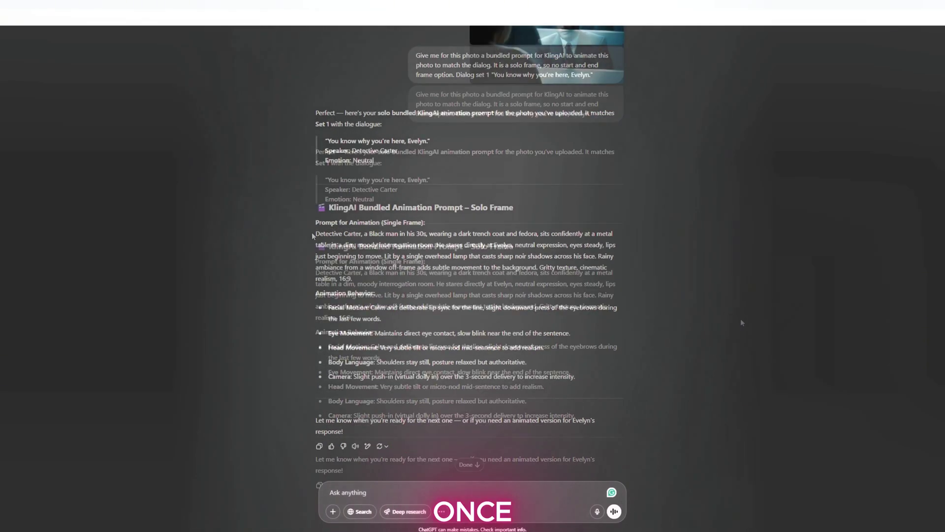
Copy the solo-frame animation prompt into Kling AI's image-to-video prompt, with the Carter interrogation image as the start frame
drag(315, 233, 569, 385)
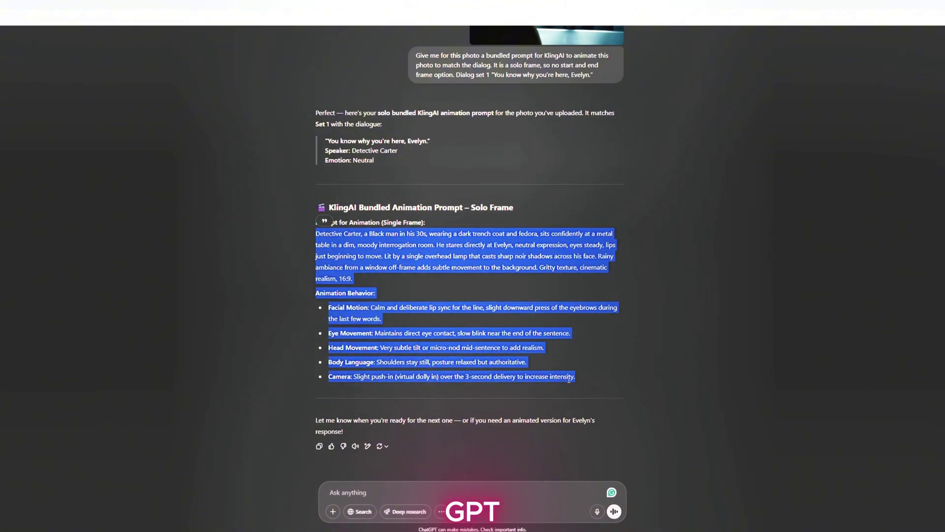
right_click(523, 374)
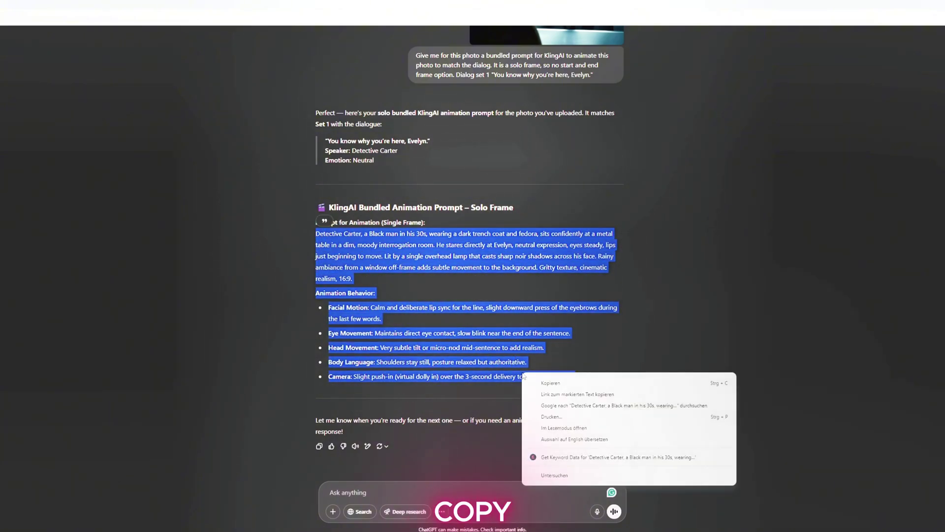
click(551, 383)
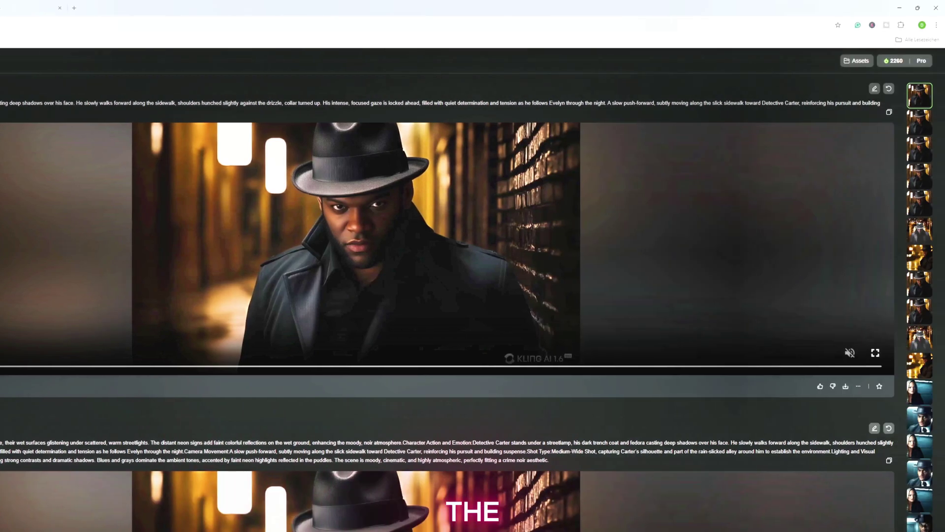
drag(513, 212, 122, 166)
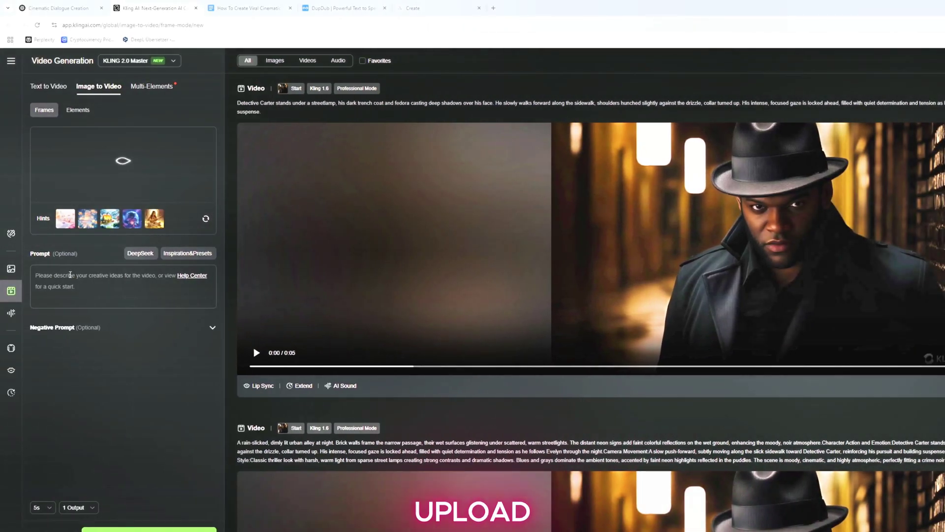
click(109, 305)
text(Detective Carter, a Black man in his 30s, wearing a dark trench coat and fedora, sits confidently at a metal table in a dim, moody interrogation room. He stares directly at Evelyn, neutral expression, eyes steady, lips just beginning to move. Lit by a single overhead lamp that casts sharp noir shadows across his face. Rainy ambiance from a window off-frame adds subtle movement to the background. Gritty texture, cinematic realism, 16:9.Animation Behavior:Facial Motion: Calm and deliberate lip sync for the line, slight downward press of the eyebrows during the last few words.Eye Movement: Maintains direct eye contact, slow blink near the end of the sentence.Head Movement: Very subtle tilt or micro-nod mid-sentence to add realism.Body Language: Shoulders stay still, posture relaxed but authoritative.Camera: Slight push-in (virtual dolly in) over the 3-second delivery to increase intensity.)
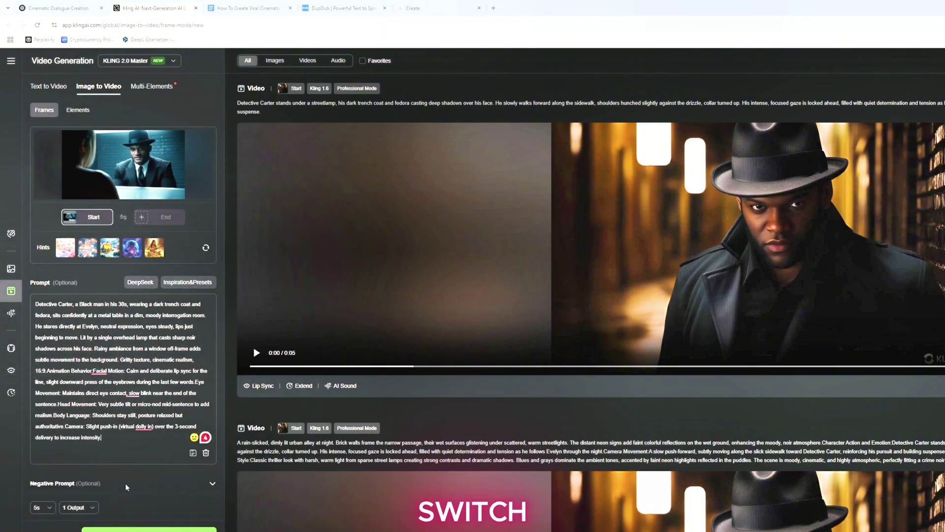
Switch the video model to KLING 1.6, check the creativity and relevance setting, and generate the video
click(145, 64)
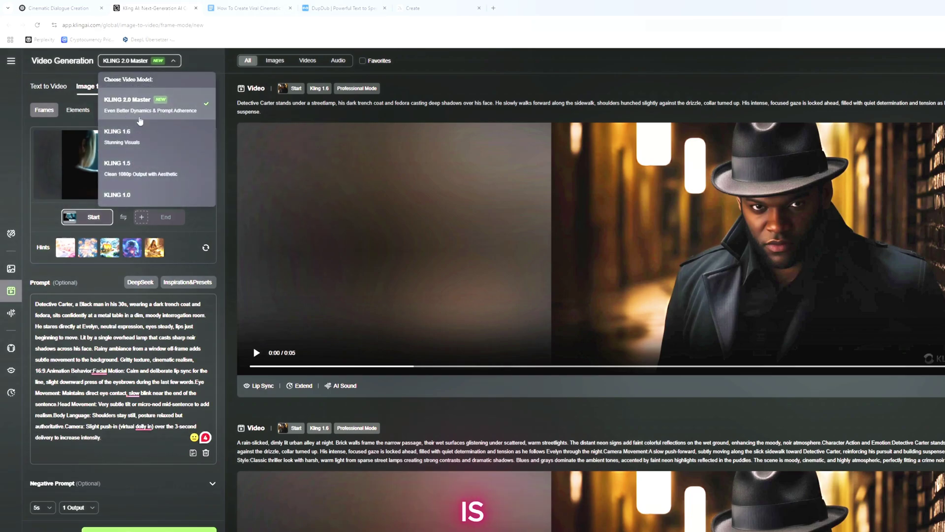
click(151, 141)
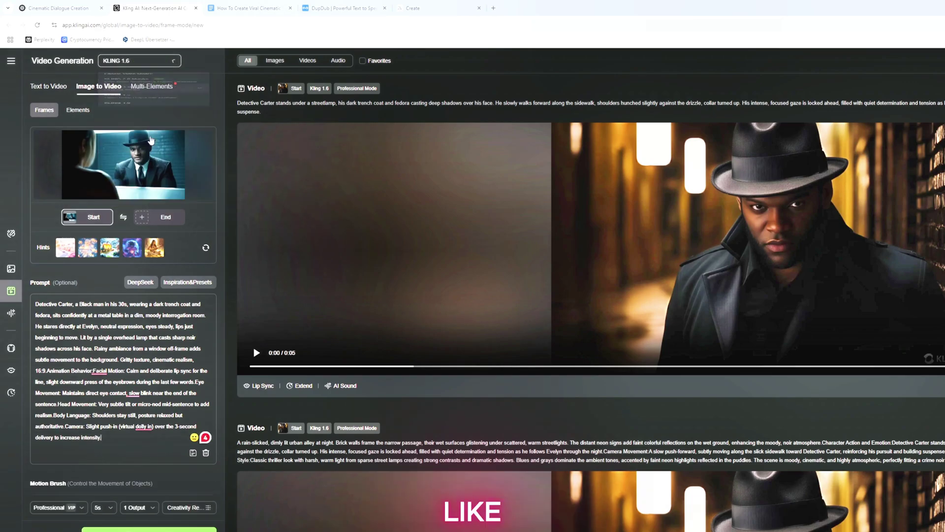
scroll(159, 458, down, 1)
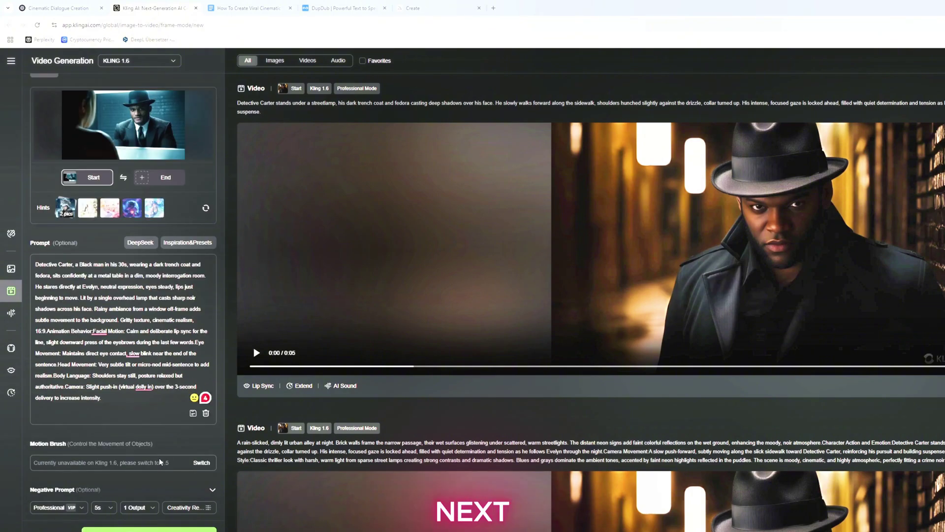
mouse_move(184, 511)
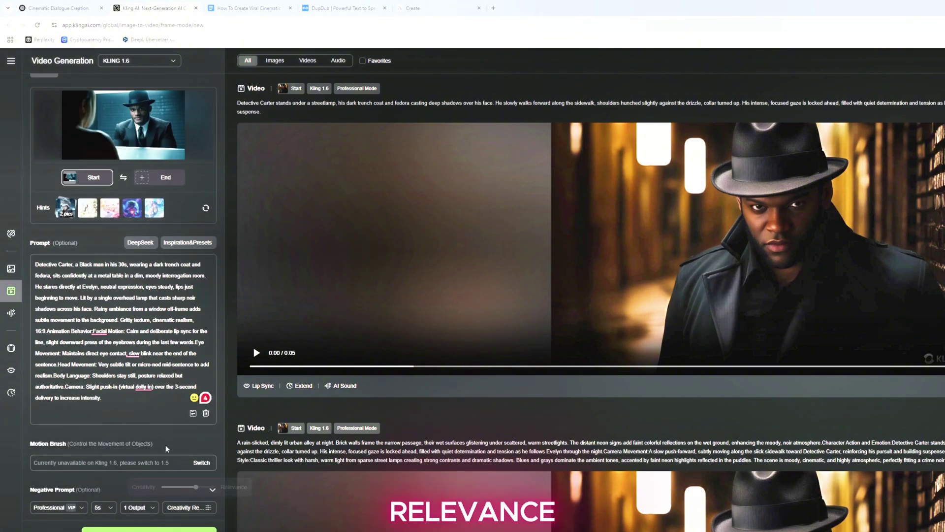
scroll(176, 465, up, 2)
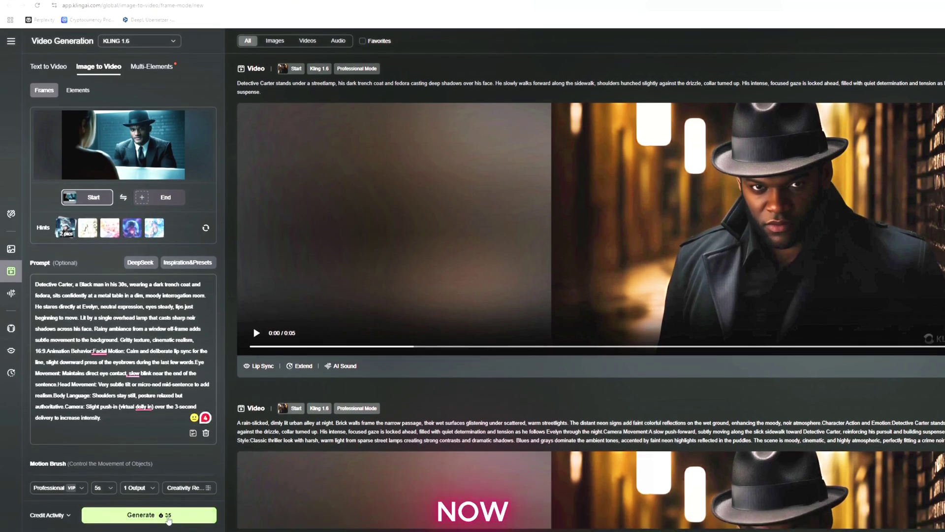
click(148, 514)
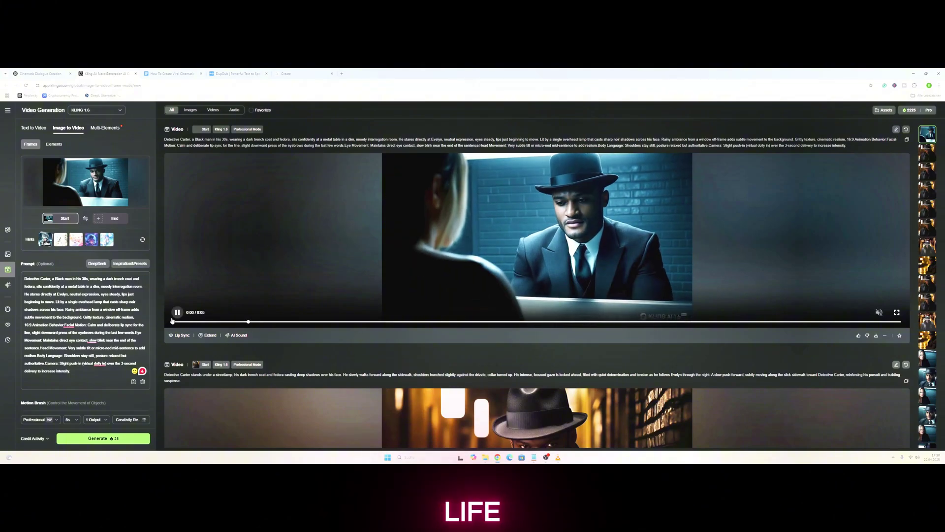
Lip-sync the generated Carter clip with the local "You know why you're here, Evelyn" WAV file and open the result
click(177, 323)
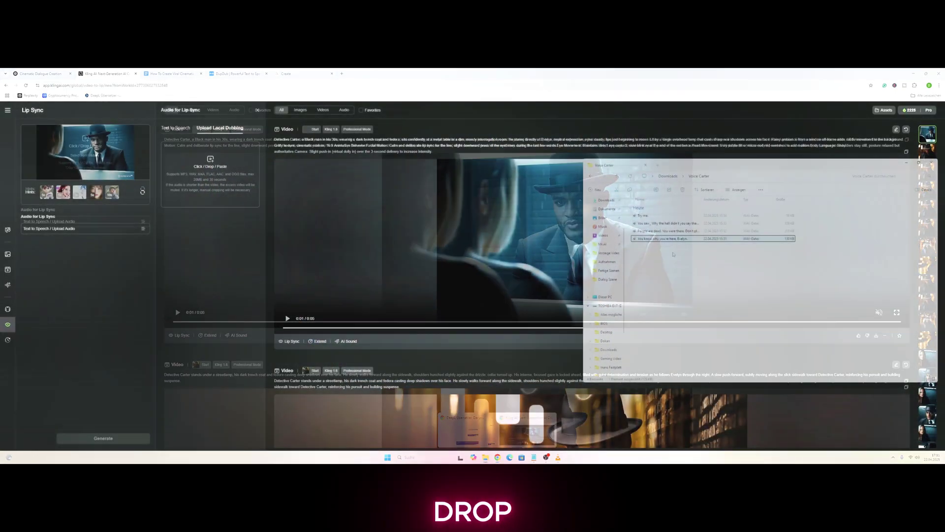
drag(574, 248, 217, 162)
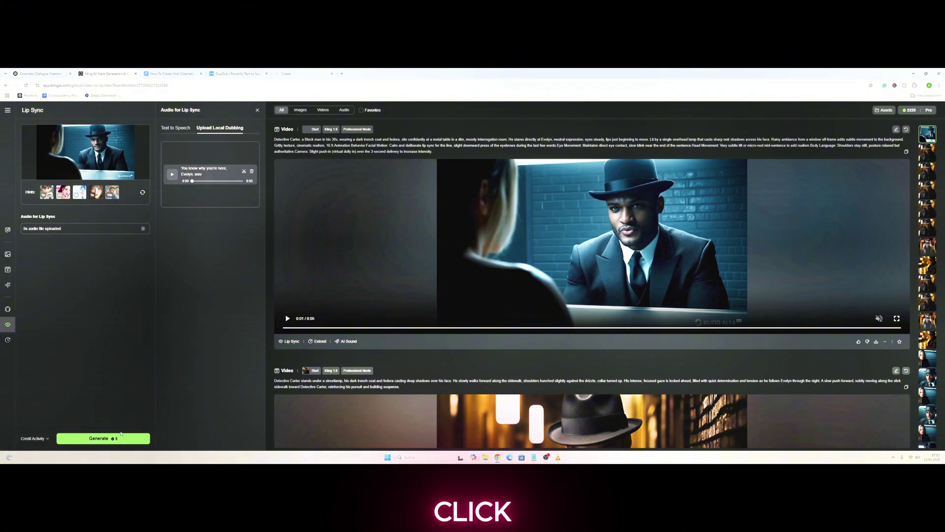
click(101, 438)
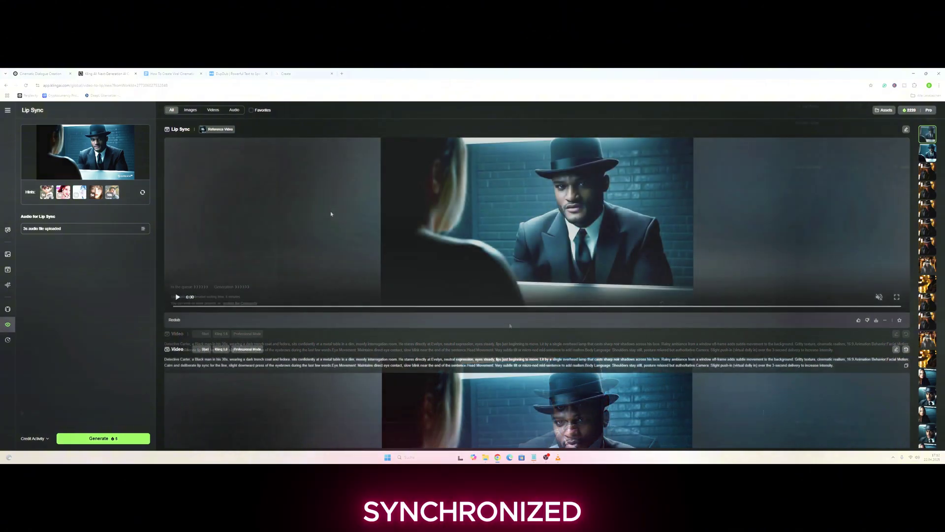
click(331, 213)
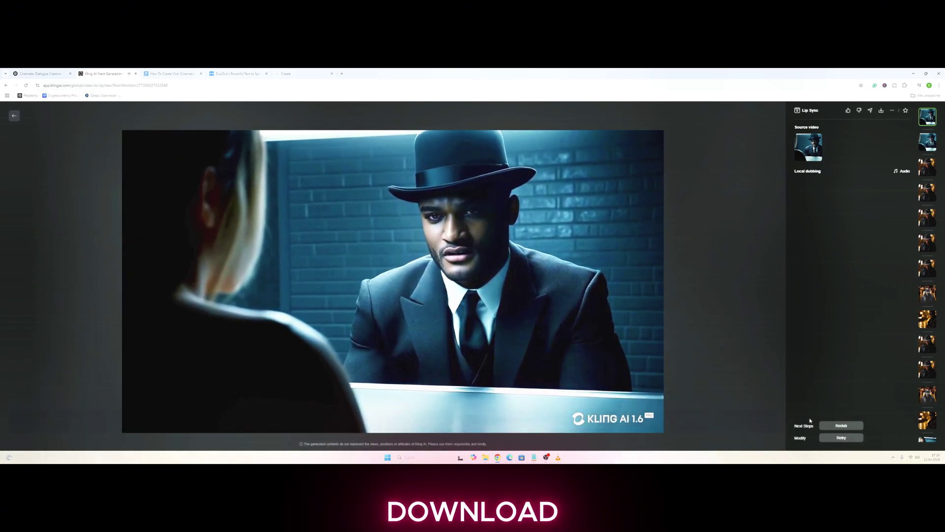
Download the lip-synced Carter clip without a watermark and close the enlarged preview
click(881, 110)
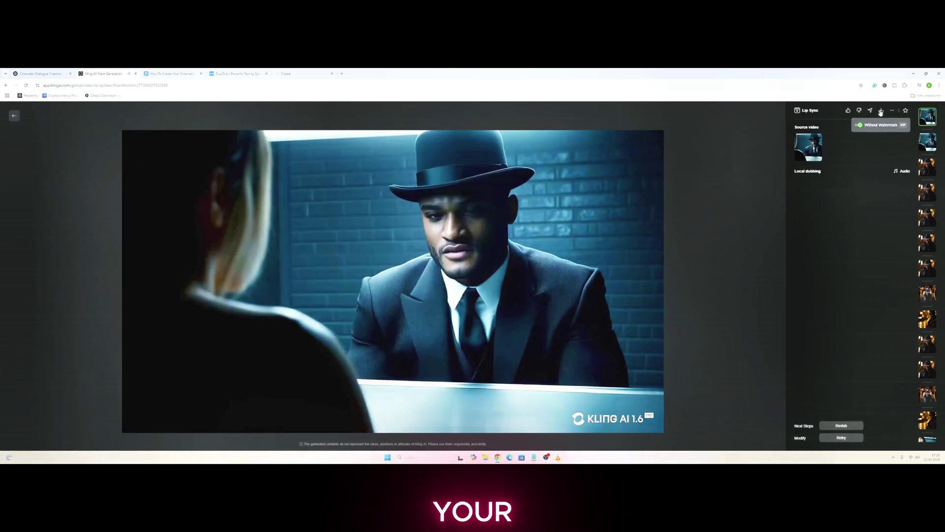
click(879, 123)
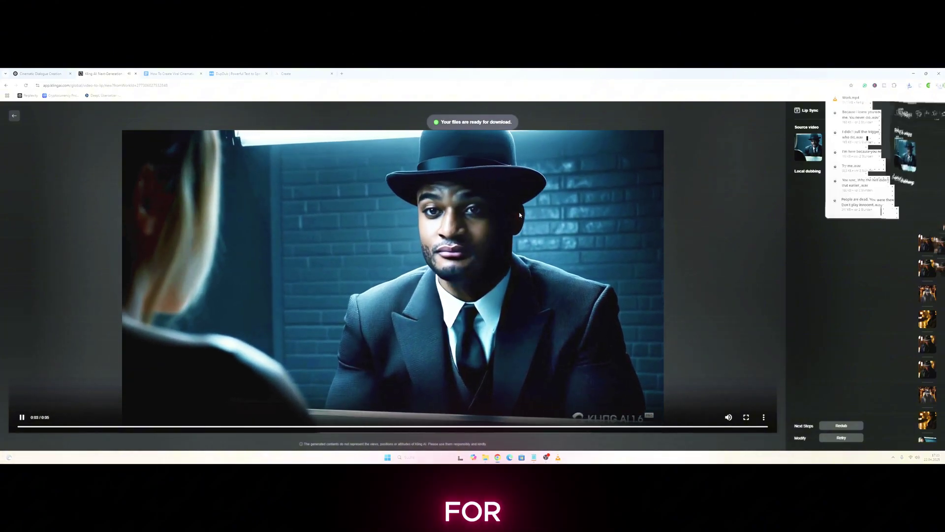
key(Escape)
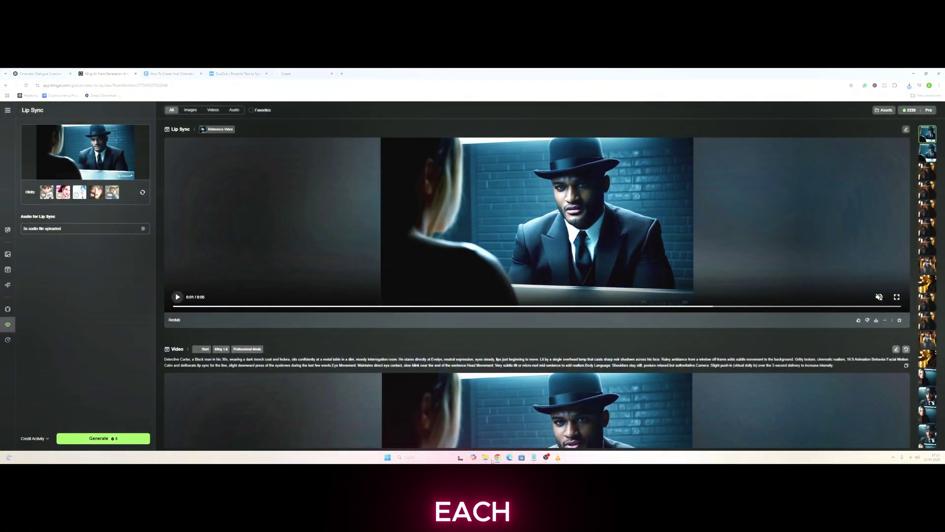
Rename the downloaded Carter video in the Downloads folder to a short name starting with "Animation"
key(alt+Tab)
click(606, 227)
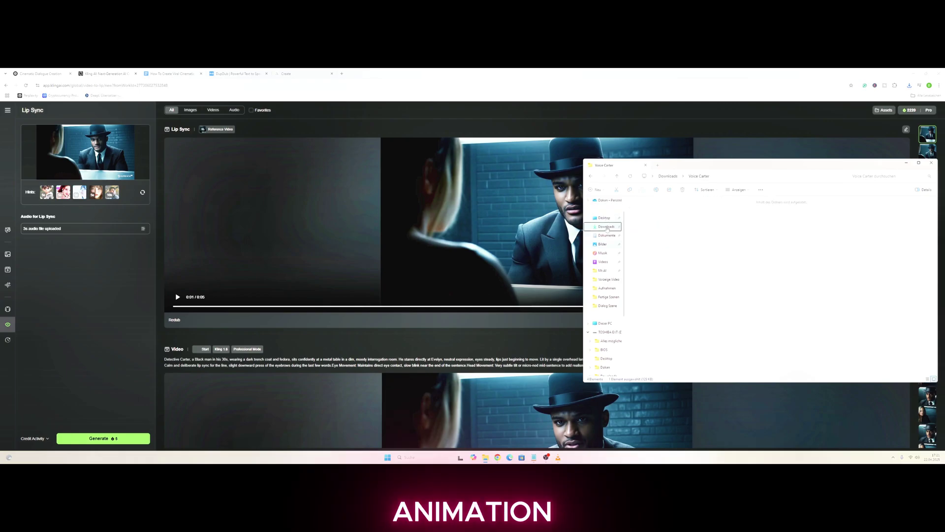
right_click(653, 228)
click(704, 243)
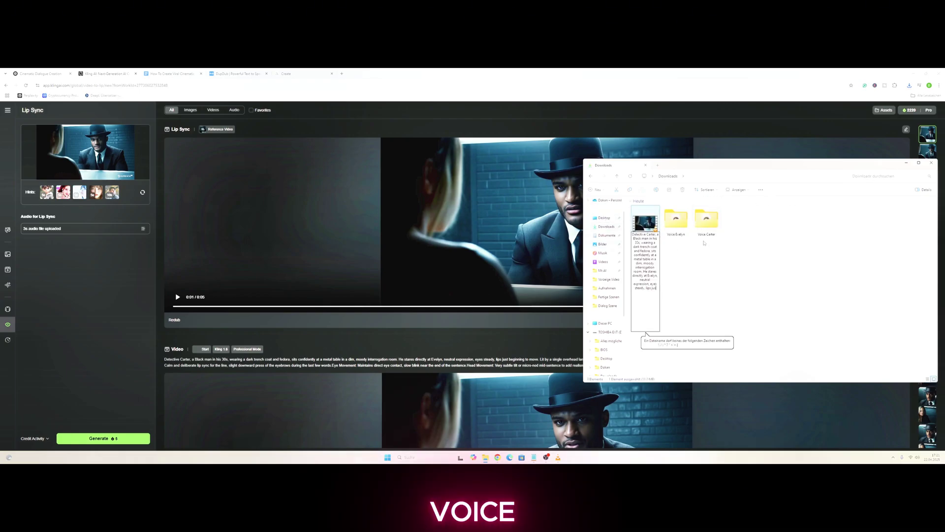
key(BackSpace)
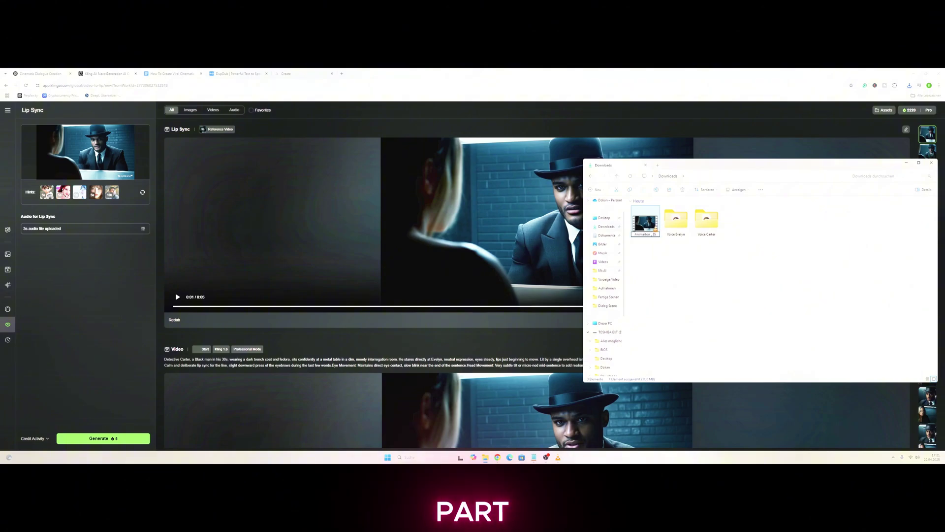
key(Return)
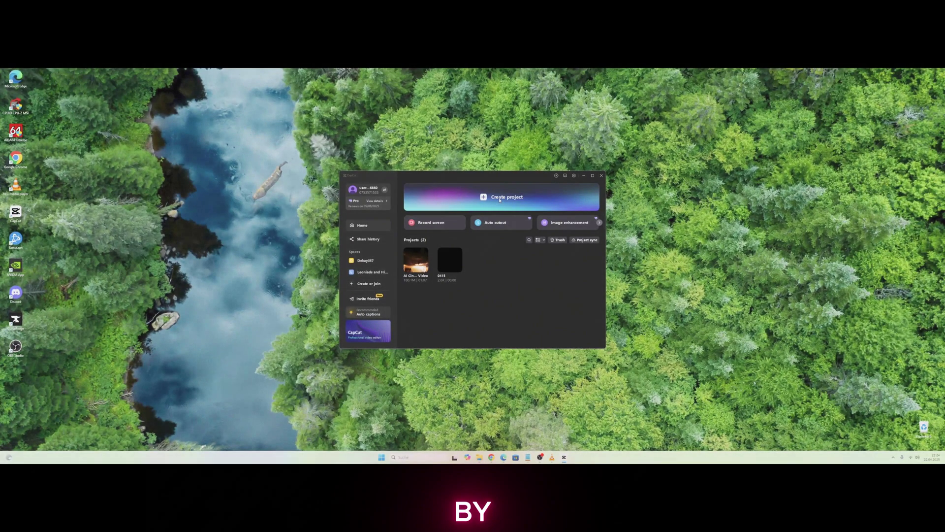
Create a new CapCut project and name it "Dialog Szene" in the project settings
click(500, 198)
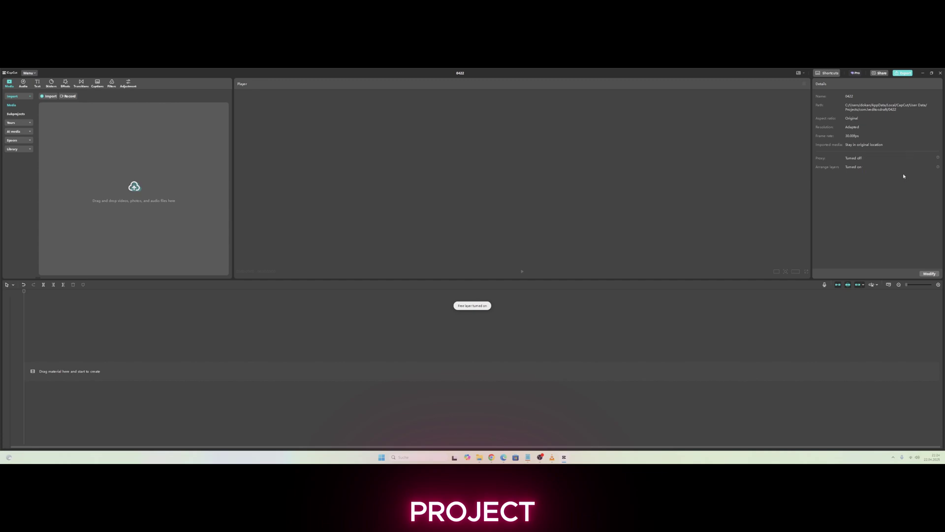
click(927, 274)
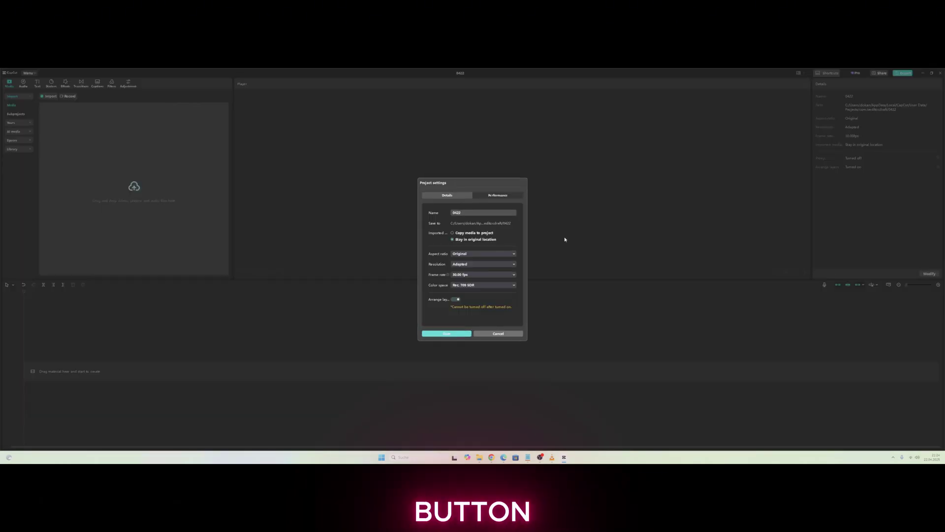
click(479, 213)
text(Dialog Szene)
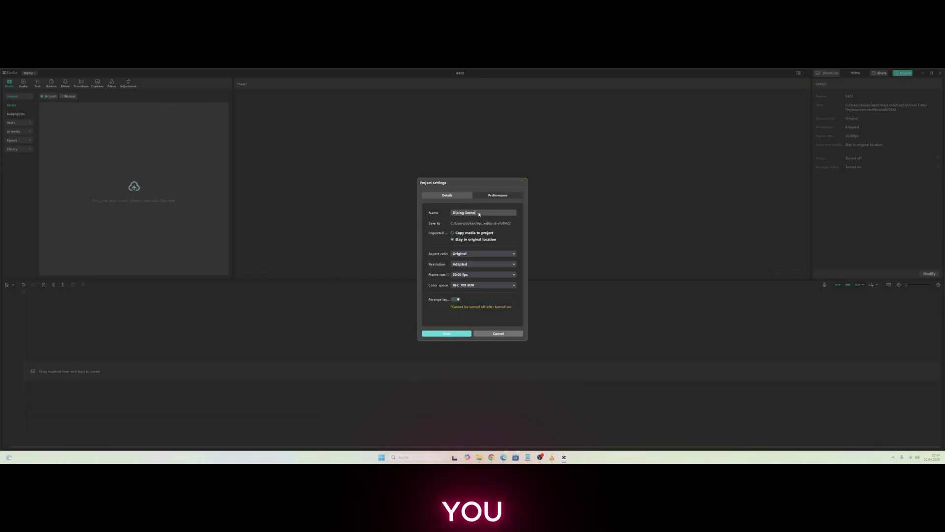
Set the project's aspect ratio to 16:9, resolution to Adapted and frame rate to 60 fps, and save the settings
click(471, 253)
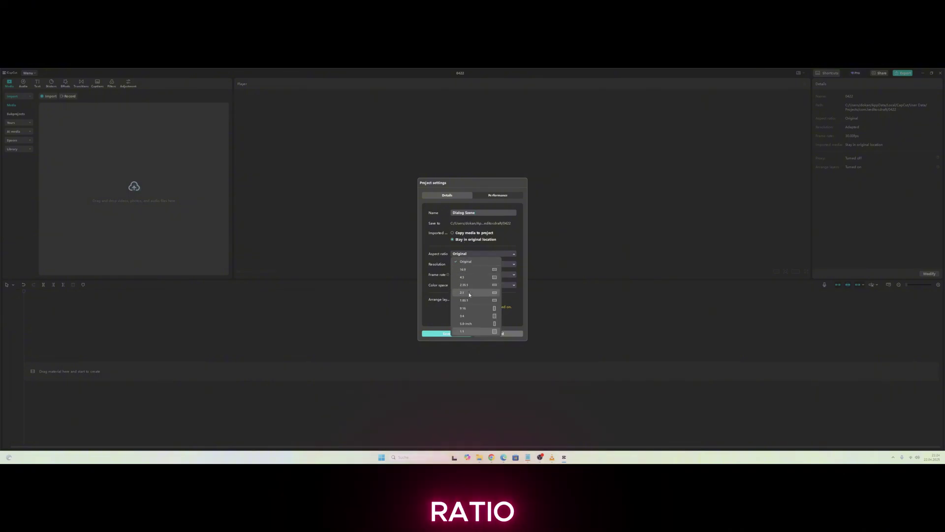
click(474, 269)
click(471, 263)
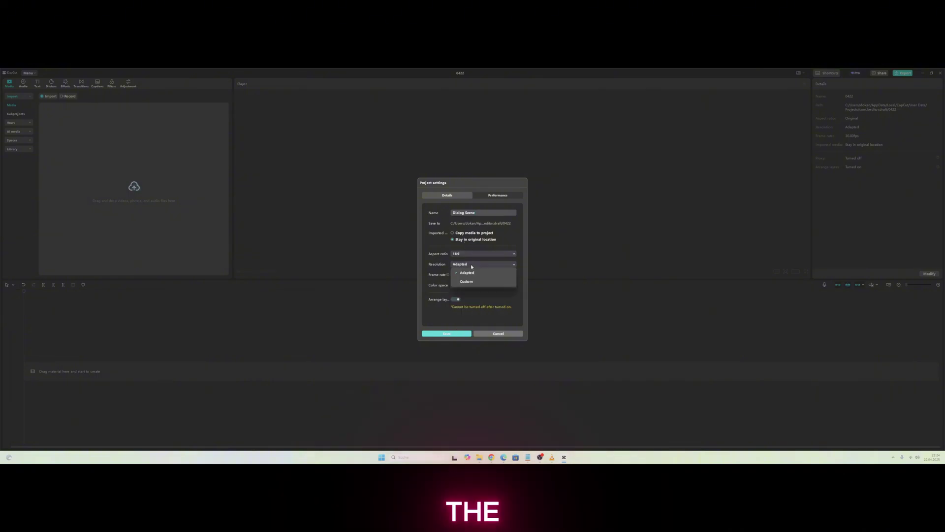
click(470, 272)
click(471, 274)
click(473, 336)
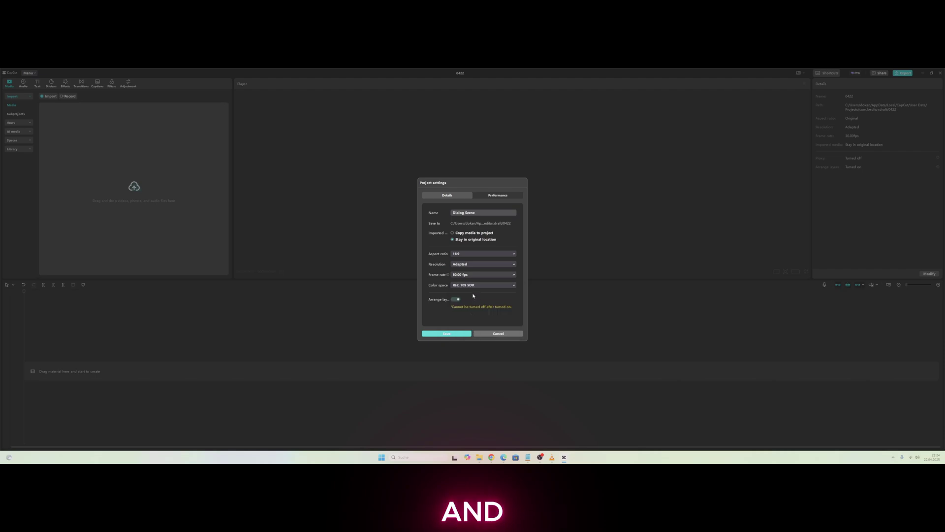
click(458, 333)
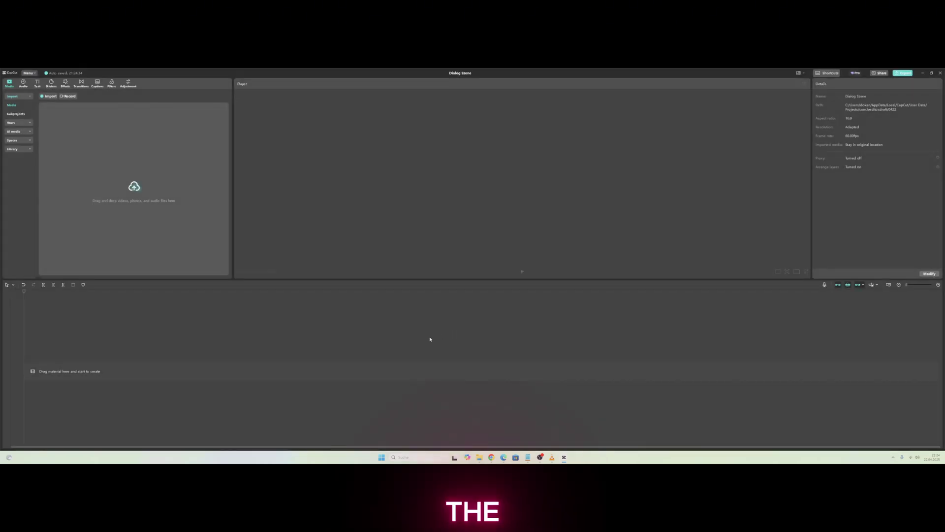
Import the ten numbered dialogue clips and the Sound Effects folder from the file explorer into the project media
key(alt+Tab)
key(ctrl+a)
drag(579, 141, 191, 218)
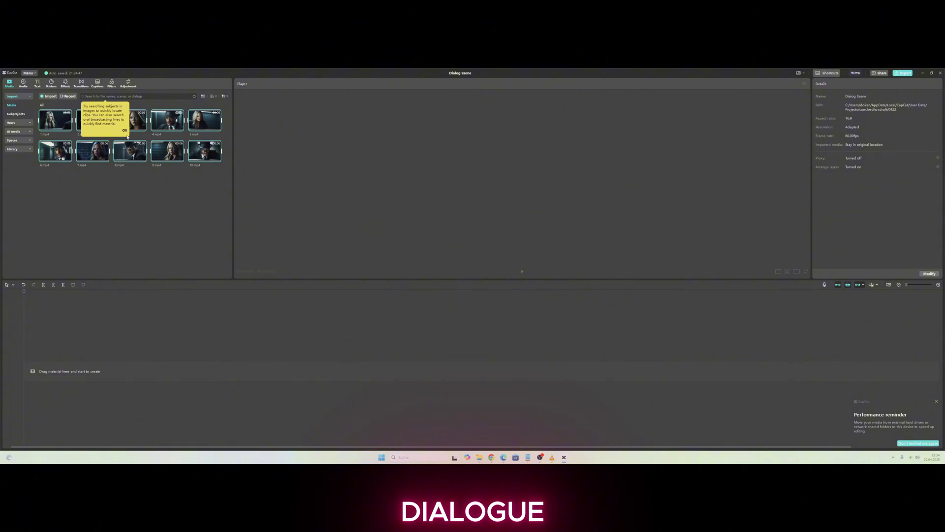
click(124, 131)
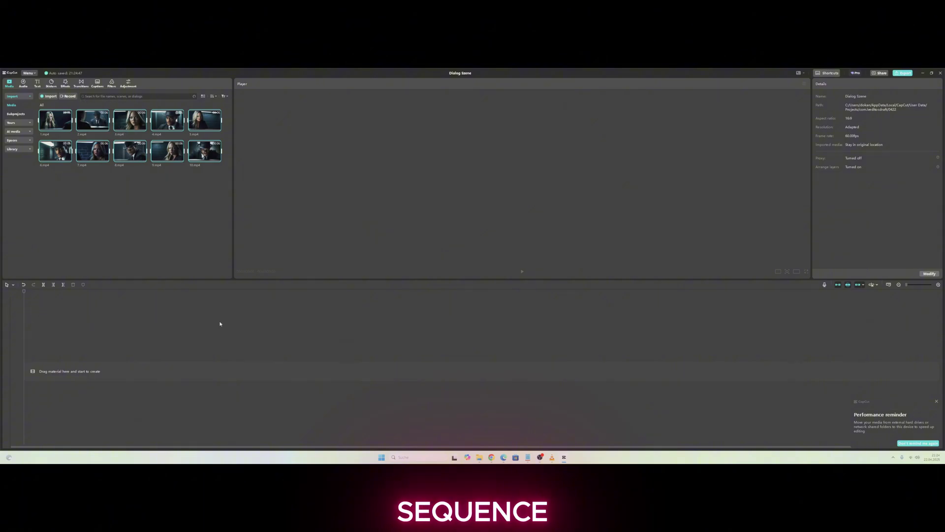
click(480, 457)
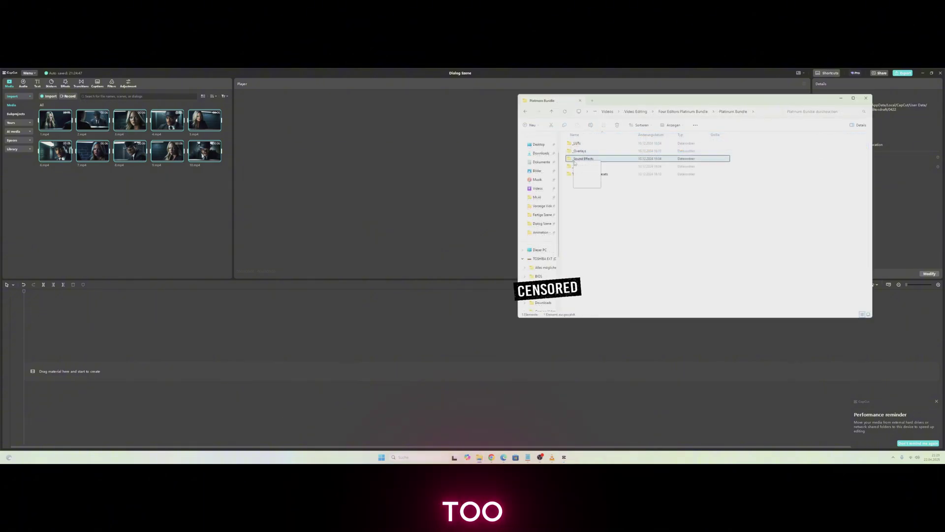
drag(575, 163, 158, 190)
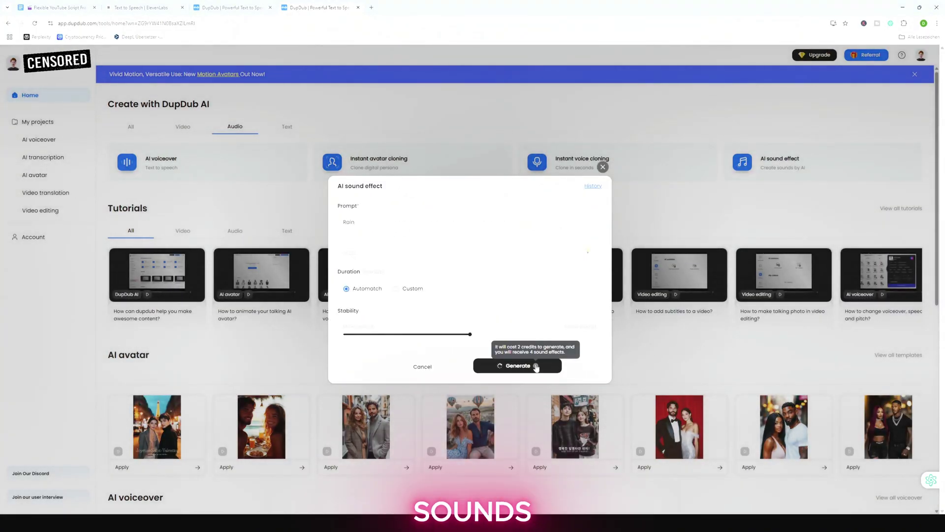
Generate a "Rain" AI sound effect in DupDub and search the sound effects in YouTube Studio's audio library for "Rain"
click(529, 367)
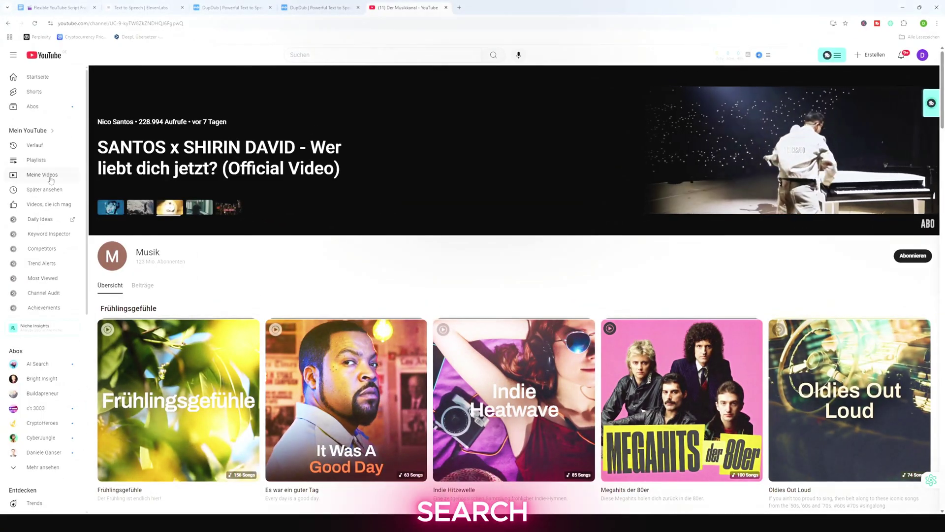
click(42, 175)
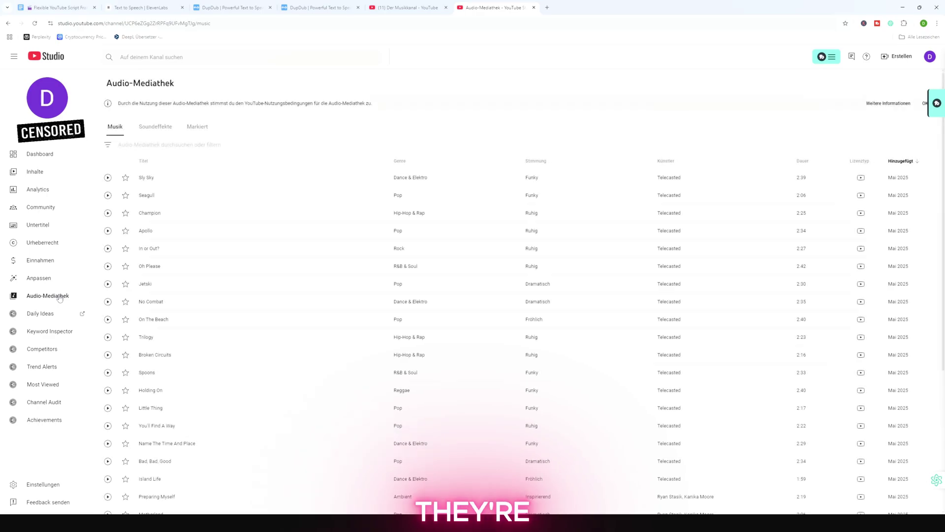
click(155, 126)
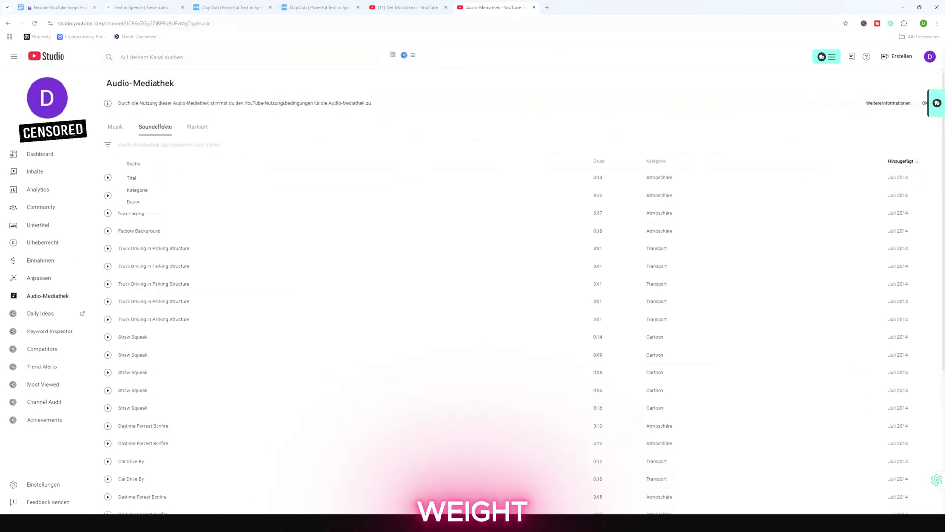
text(Rain)
key(Return)
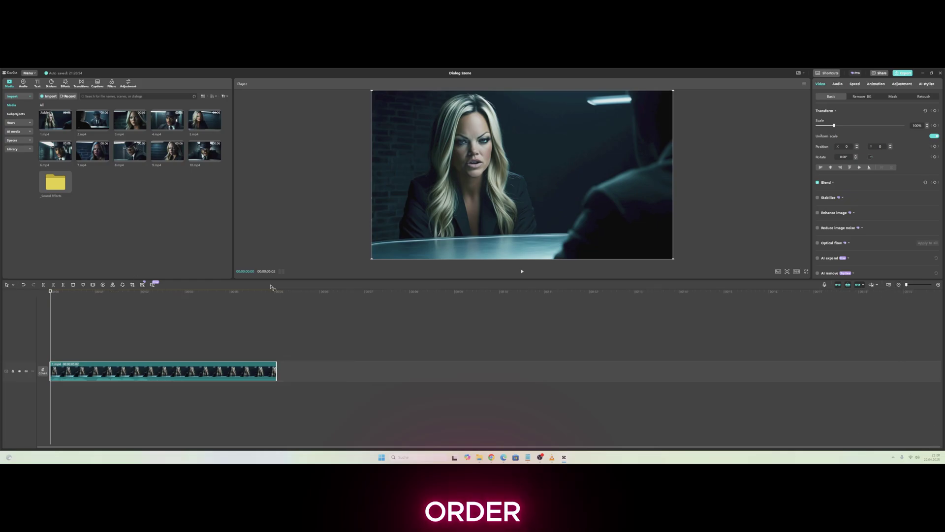
Add clips 2.mp4 through 10.mp4 to the CapCut timeline in numerical order after the first clip
click(105, 127)
click(143, 128)
click(180, 128)
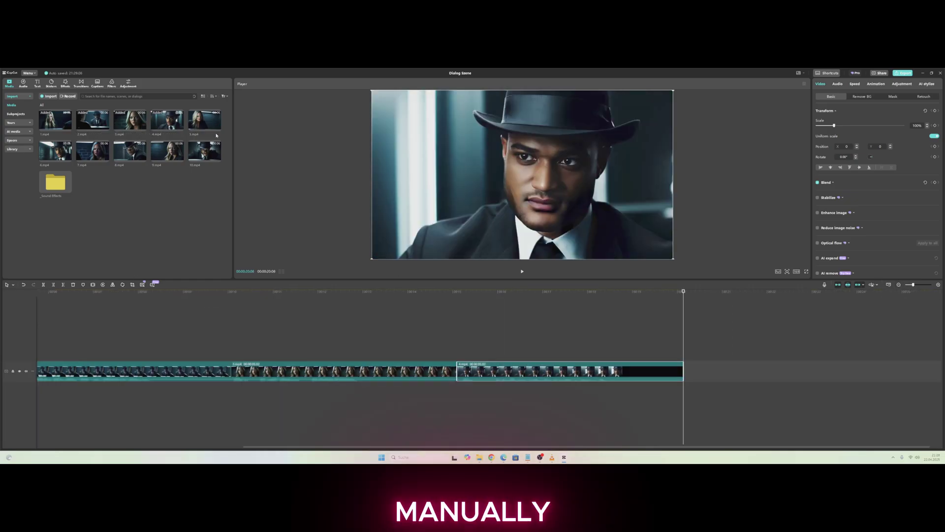
click(218, 127)
click(69, 158)
click(106, 158)
click(143, 159)
click(180, 159)
click(217, 158)
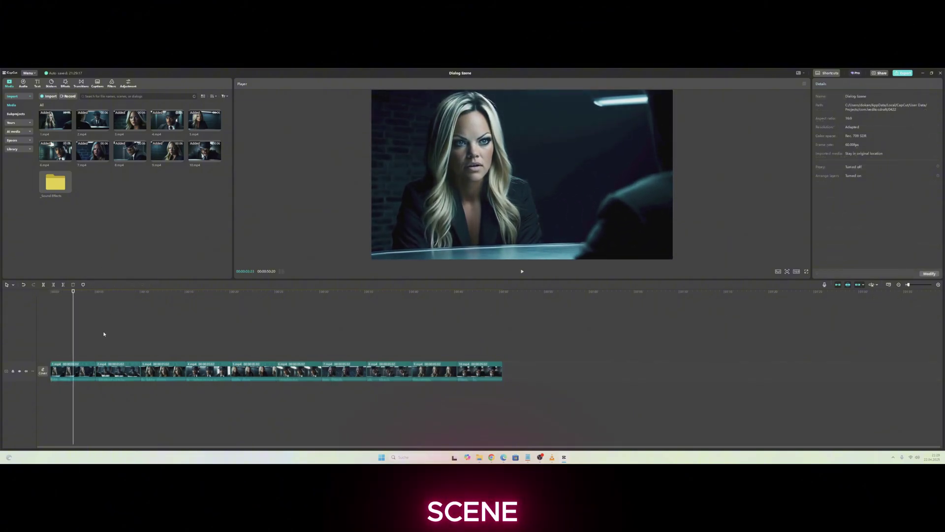
Split the first clip at the playhead after Evelyn's line and delete the leftover end part
key(ctrl+b)
click(87, 374)
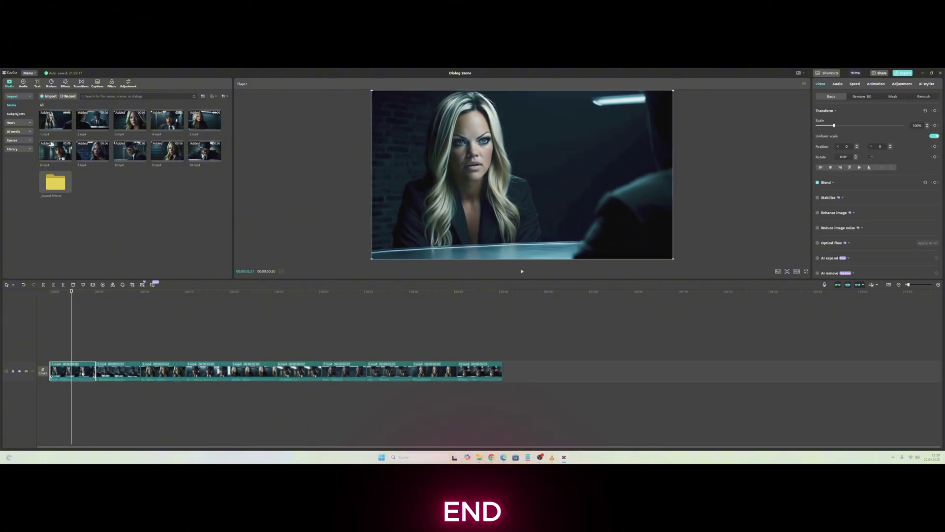
key(Delete)
Play the beginning of the second clip to find its cut point and select the clip
scroll(87, 339, up, 3)
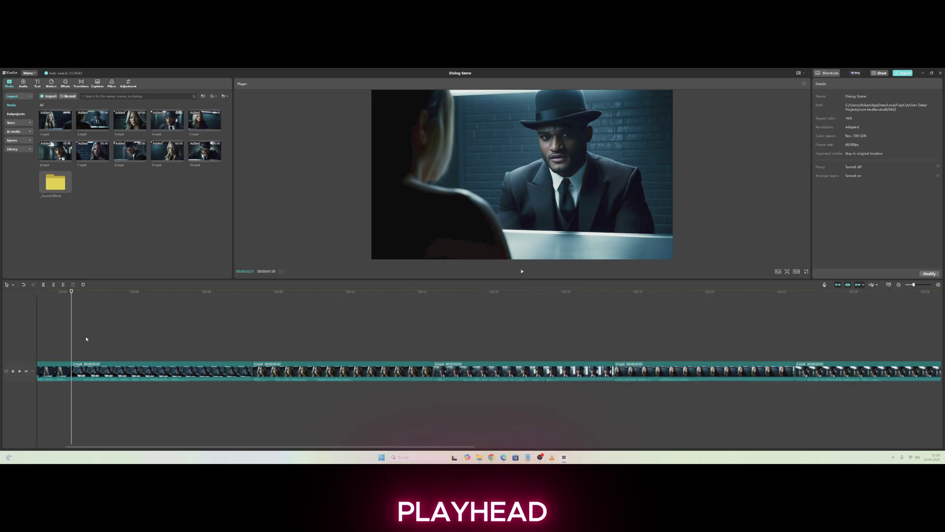
key(space)
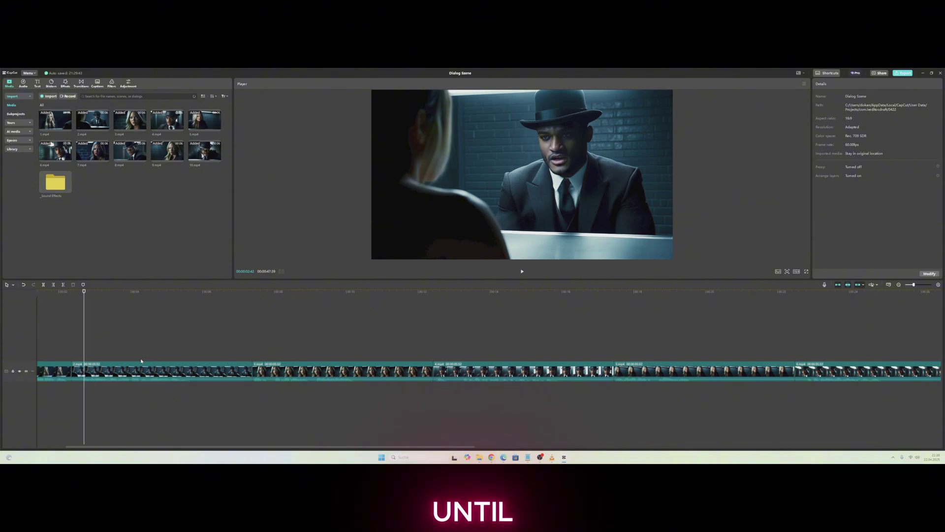
click(102, 375)
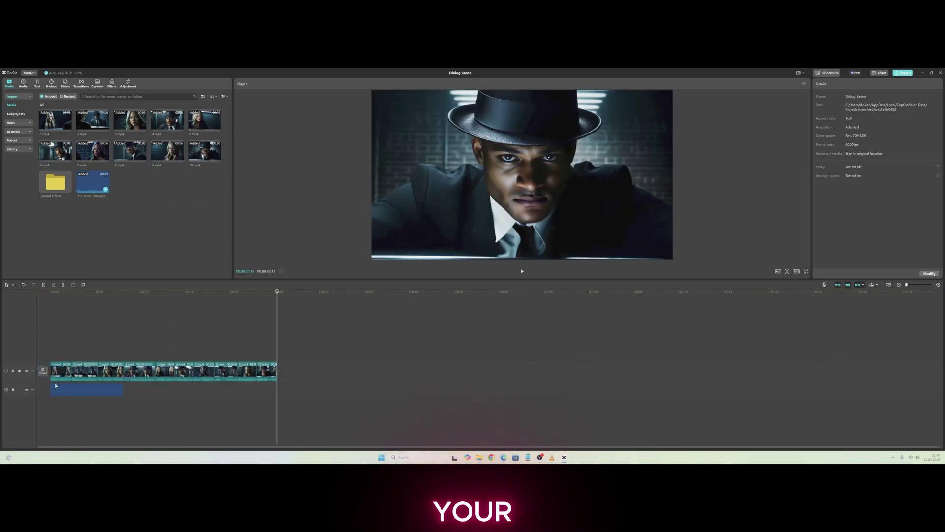
Duplicate the humming room-ambience audio and line up the copies end to end beneath the entire video track
click(56, 385)
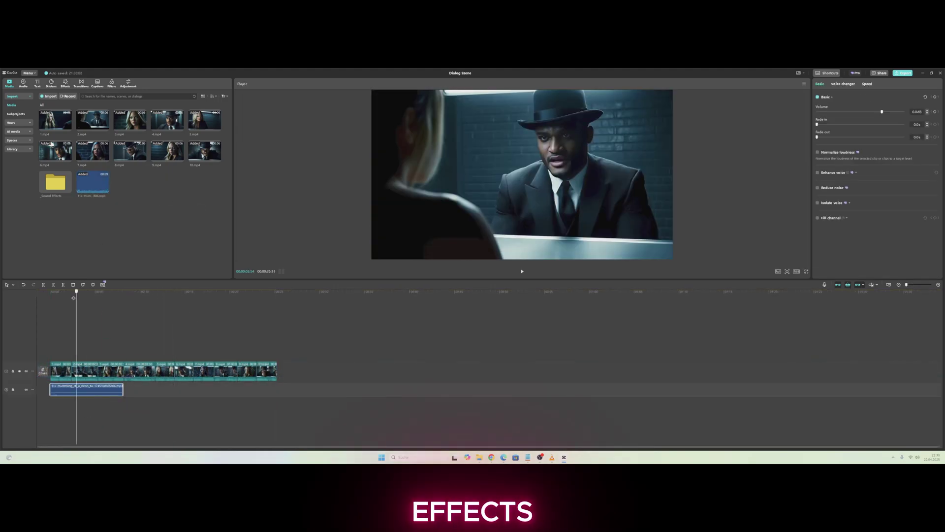
key(ctrl+v)
key(ctrl+v)
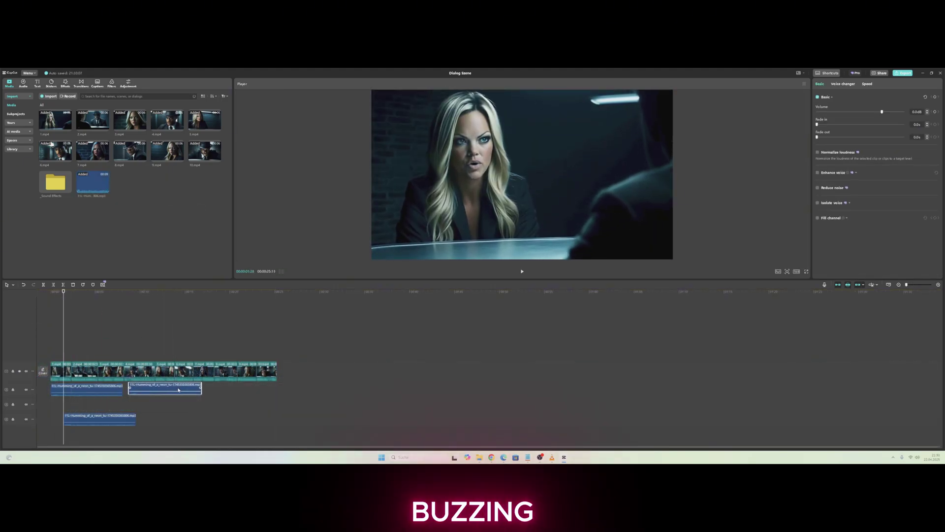
drag(116, 406, 250, 393)
key(ctrl+v)
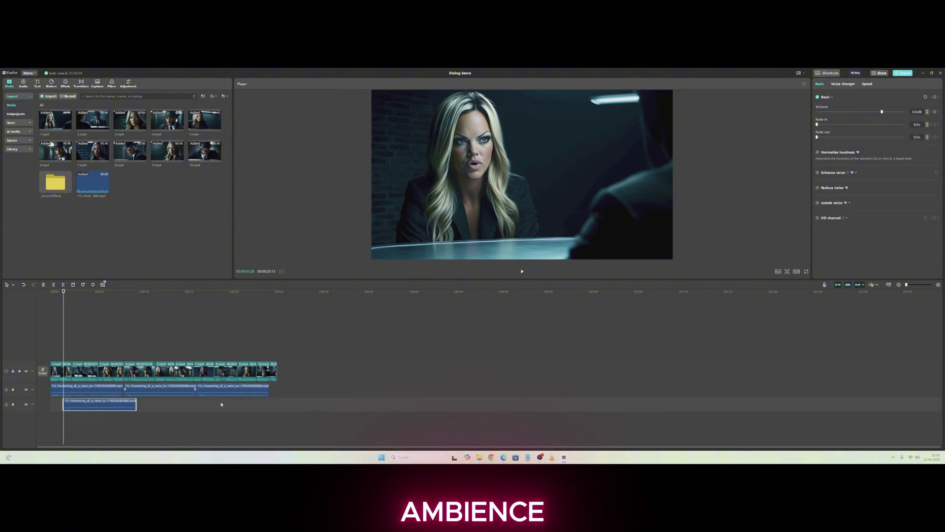
ctrl+scroll(143, 388, up, 2)
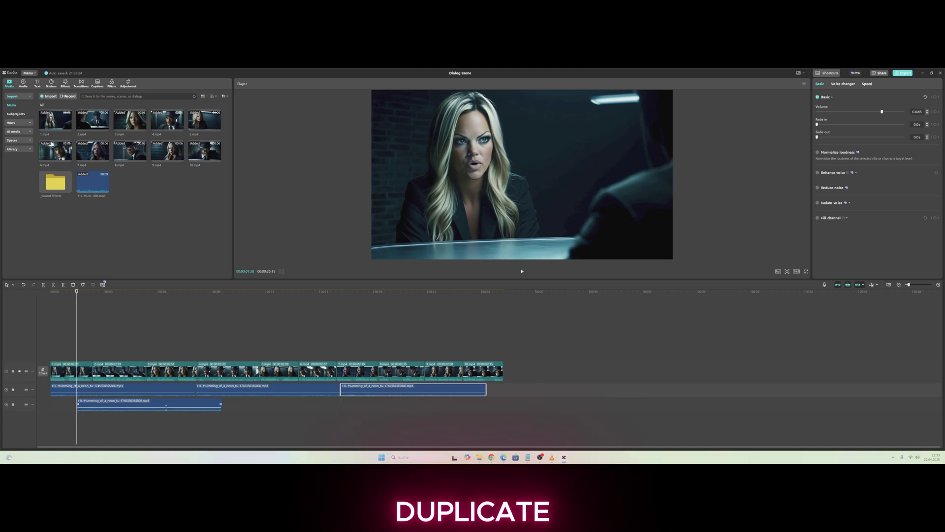
drag(166, 407, 575, 393)
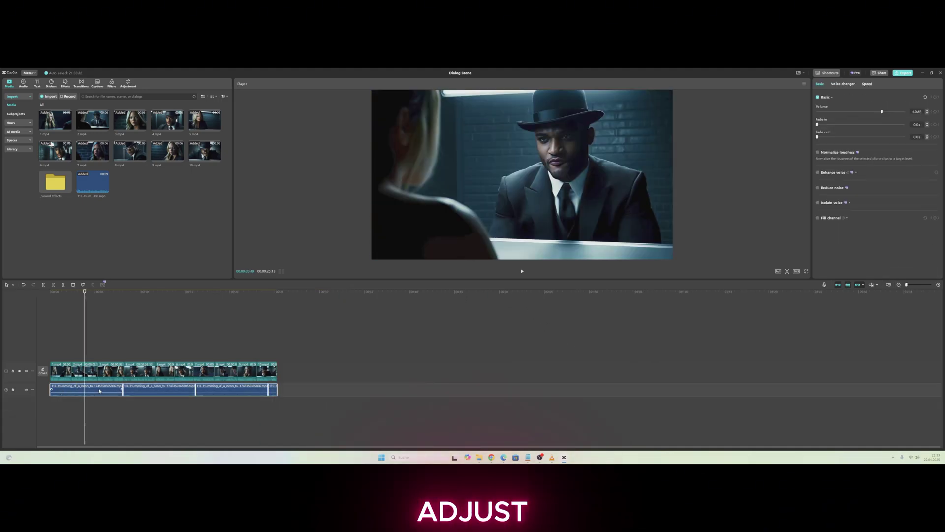
Lower the volume of all the humming ambience clips to about -5 dB
right_click(169, 392)
click(886, 105)
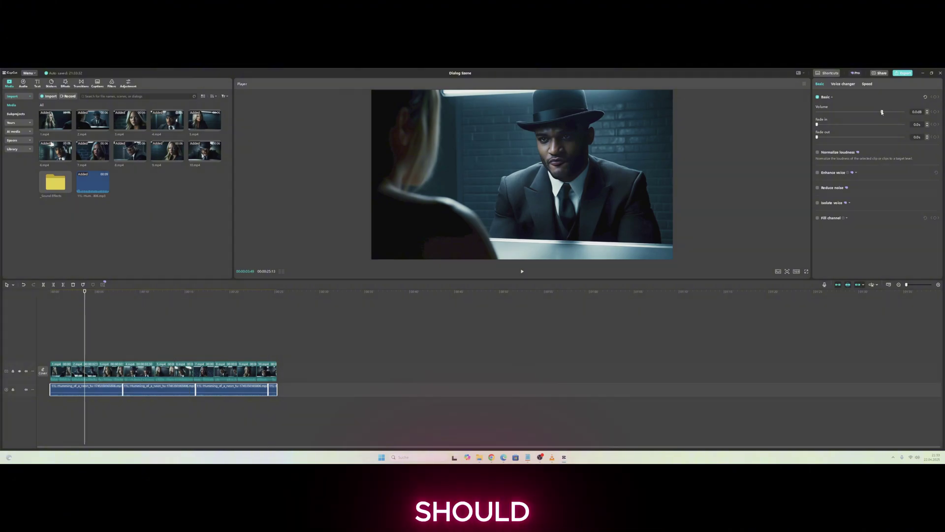
click(928, 113)
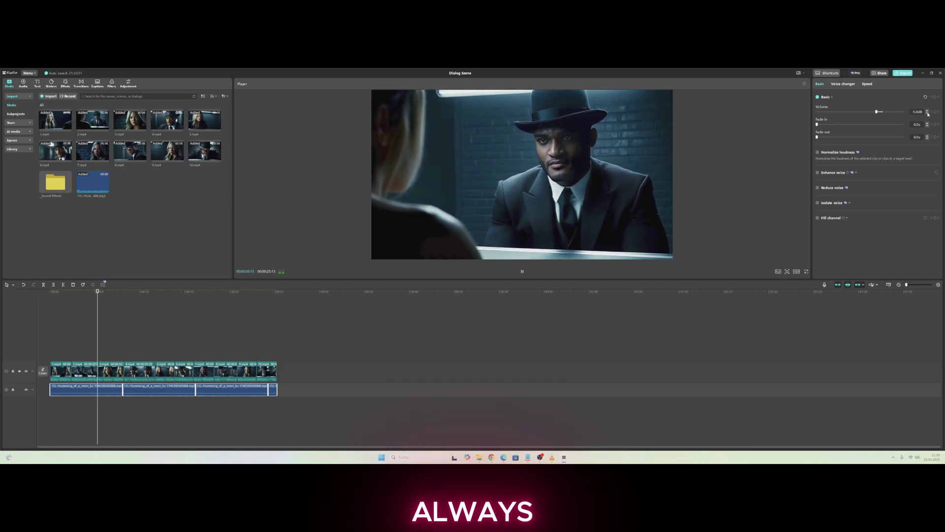
Add the Hits Drone.wav effect at about 20 seconds on a new audio track and trim it to the end of the video
click(56, 291)
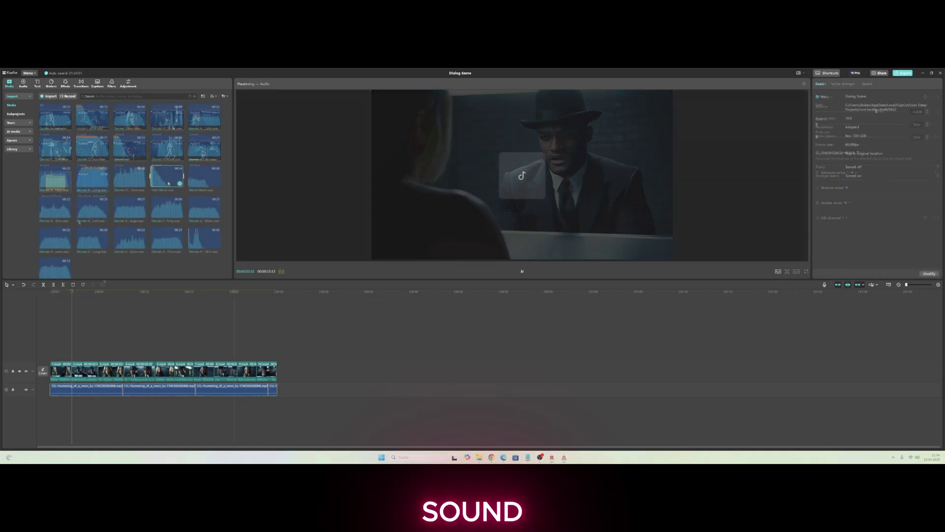
drag(166, 176, 235, 405)
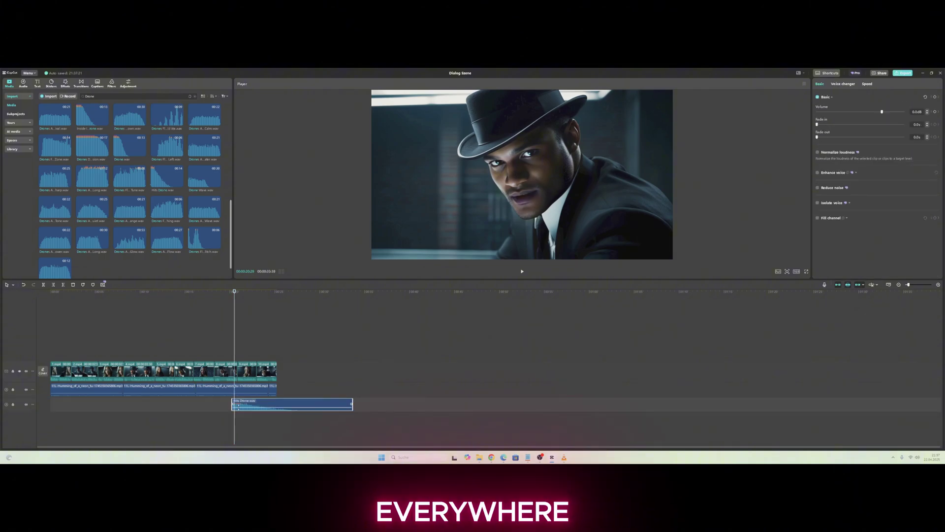
click(221, 295)
key(space)
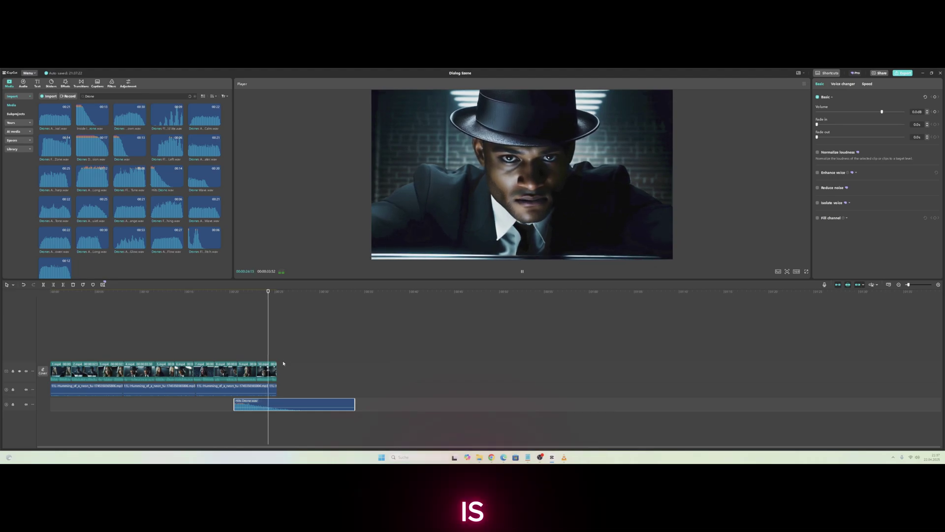
click(283, 305)
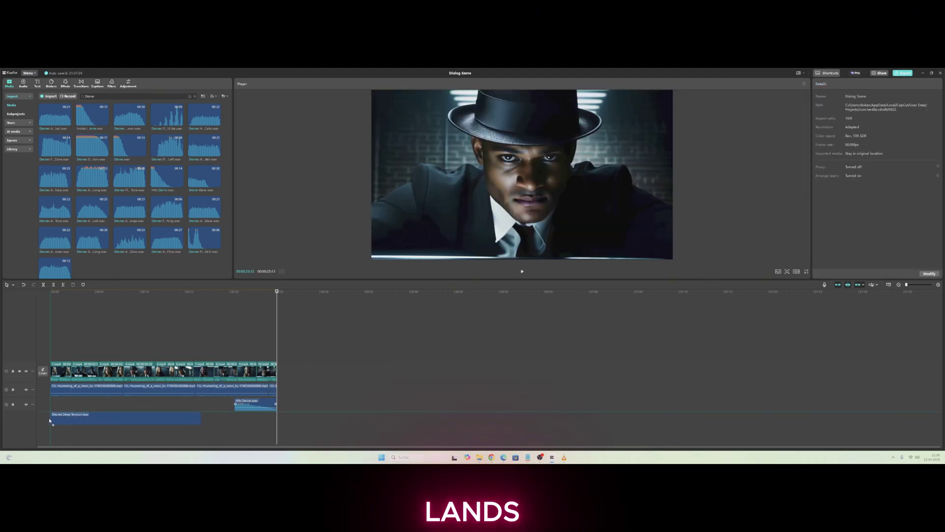
Place the Drones Deep Tension.wav effect at the start of the timeline on a new track and listen to it
drag(50, 420, 51, 420)
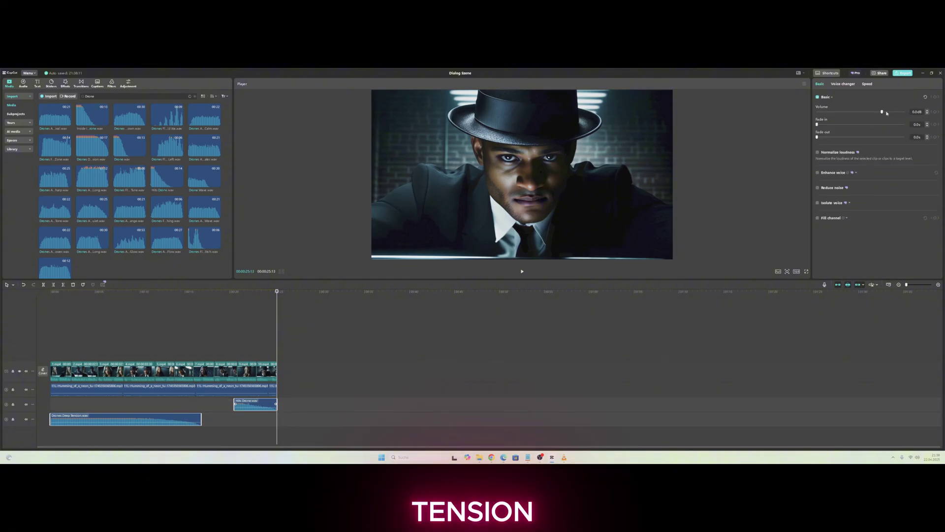
key(space)
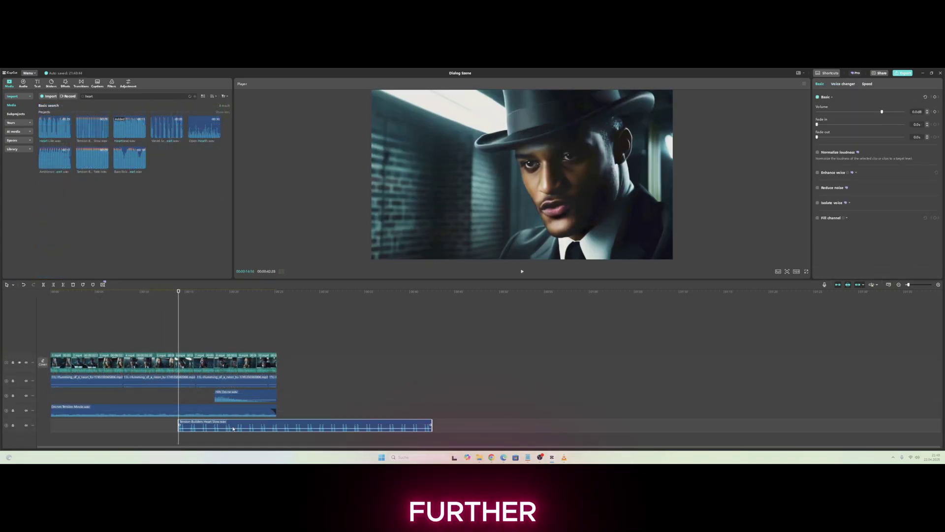
Shift the Tension Builders Heart Slow.wav heartbeat to the start of the timeline and trim it to the end of the video
click(57, 292)
key(space)
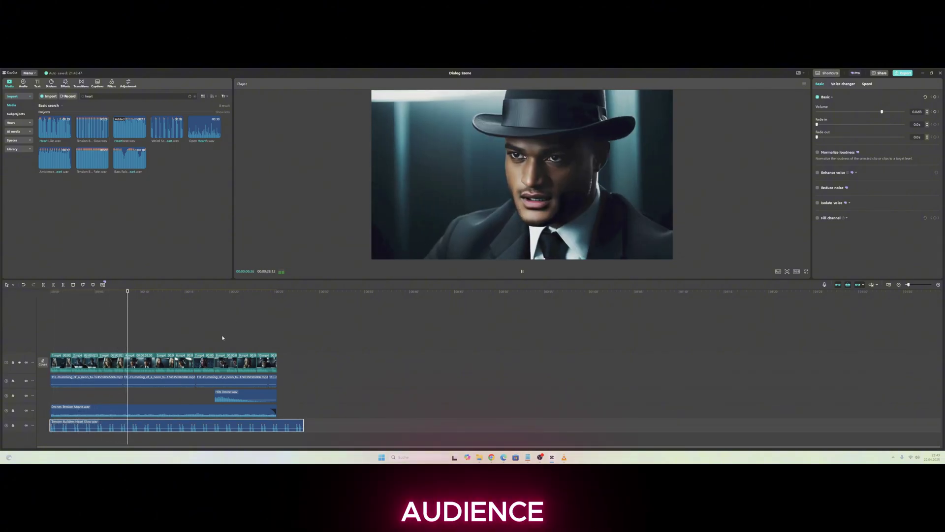
click(278, 374)
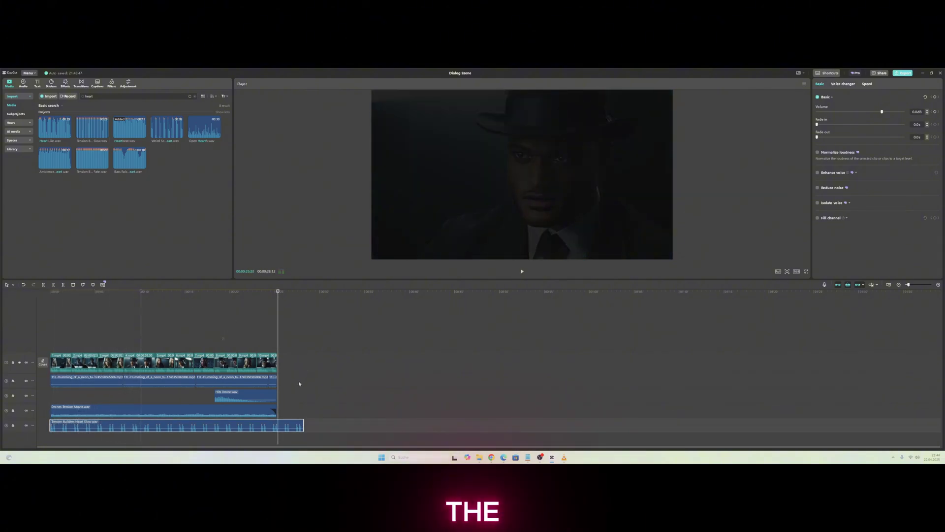
Keyframe a zoom on the clip of the man leaning forward, from 100% mid-clip to 140% at its end, and play it back
click(868, 84)
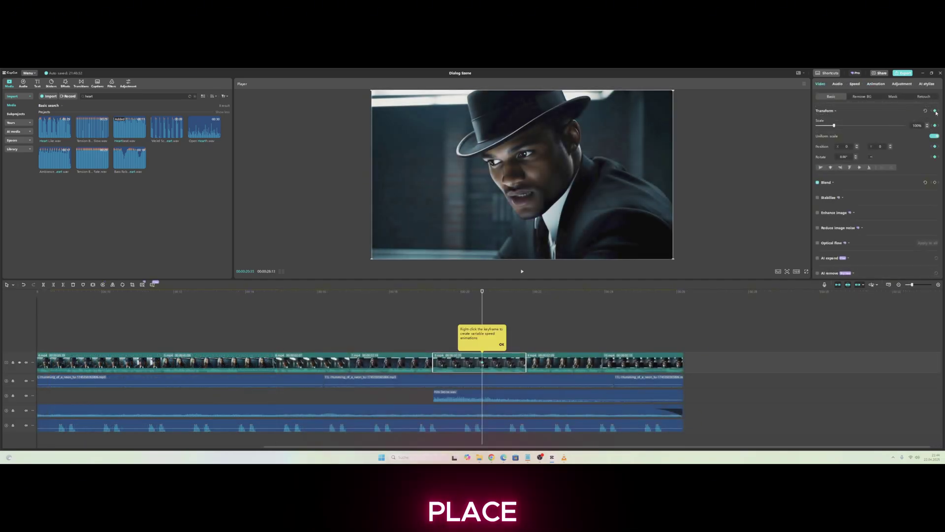
drag(482, 292, 526, 291)
click(935, 111)
click(927, 125)
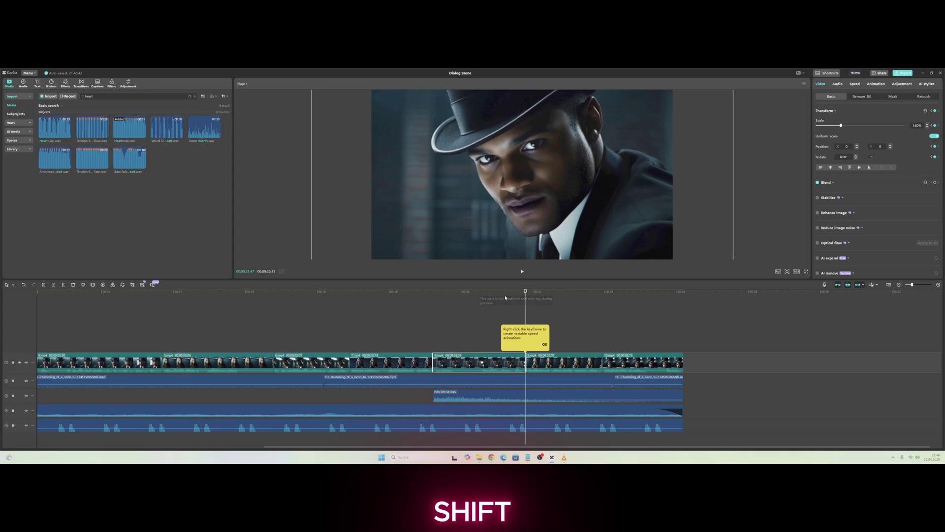
click(433, 292)
key(space)
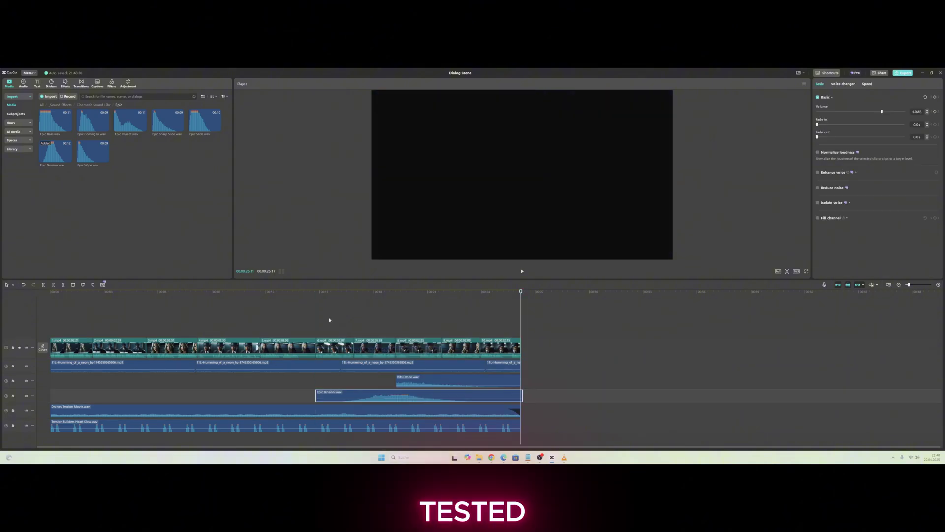
Shift the Epic Tension.wav effect to begin at about 16 seconds and try the Hits Drone effect closer to the video's end
drag(335, 292, 431, 293)
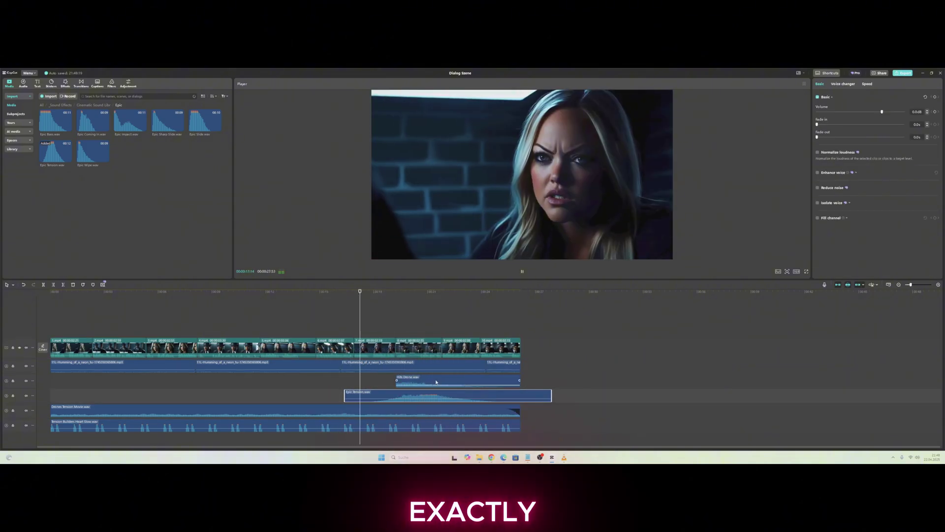
drag(436, 380, 482, 380)
key(space)
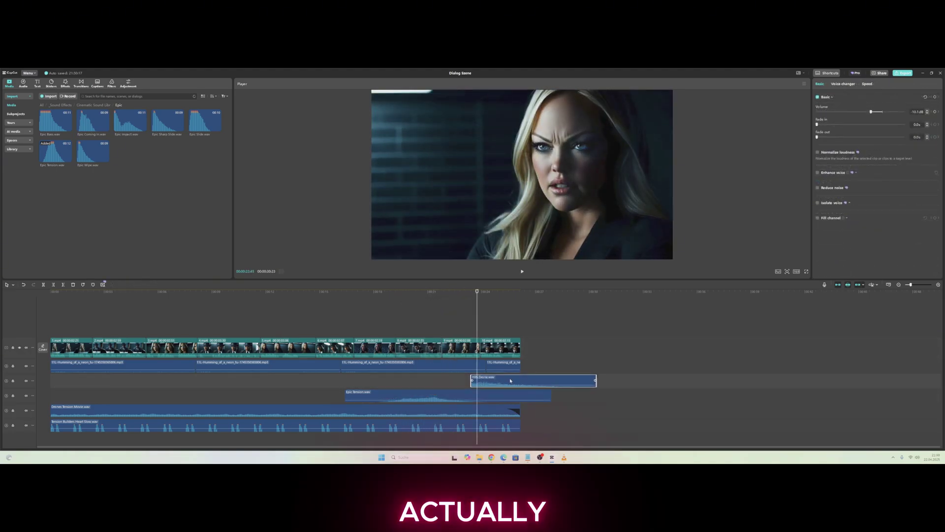
Delete the Hits Drone effect and play the scene from just before the Epic Tension effect begins
key(Delete)
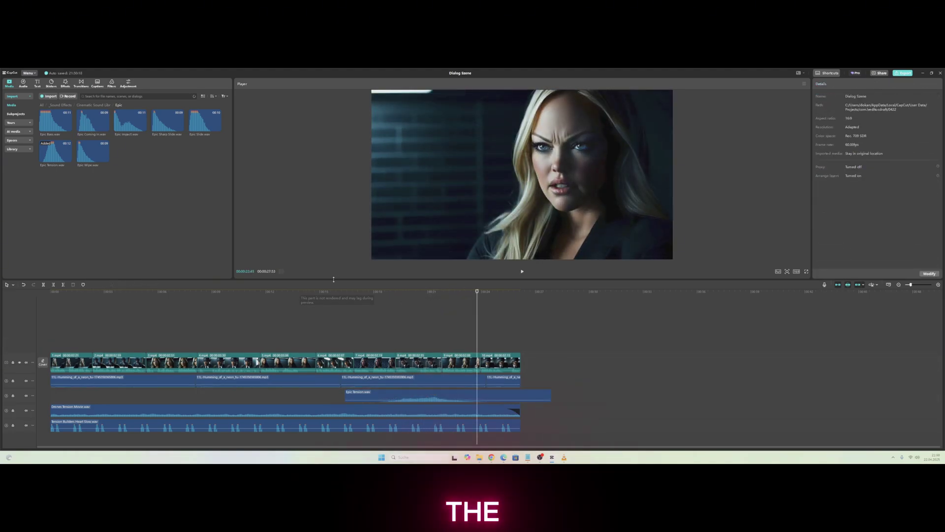
key(Home)
click(316, 298)
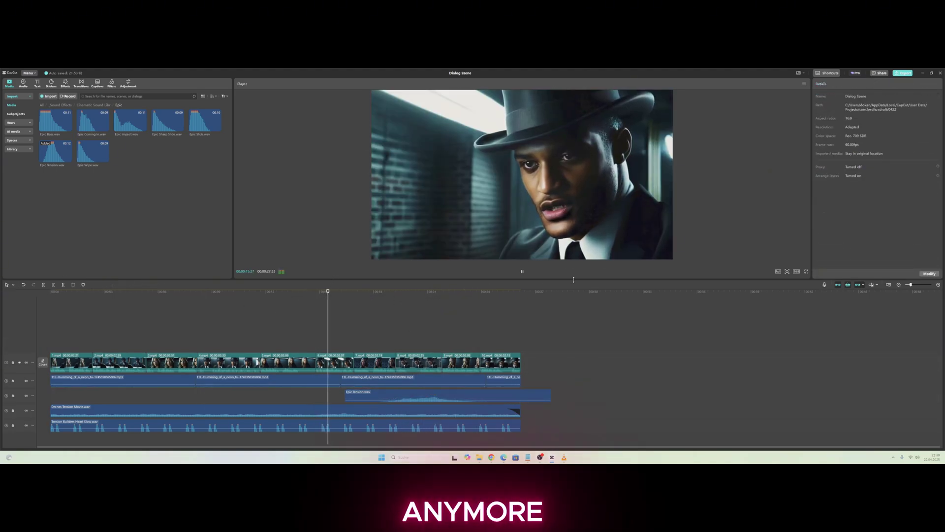